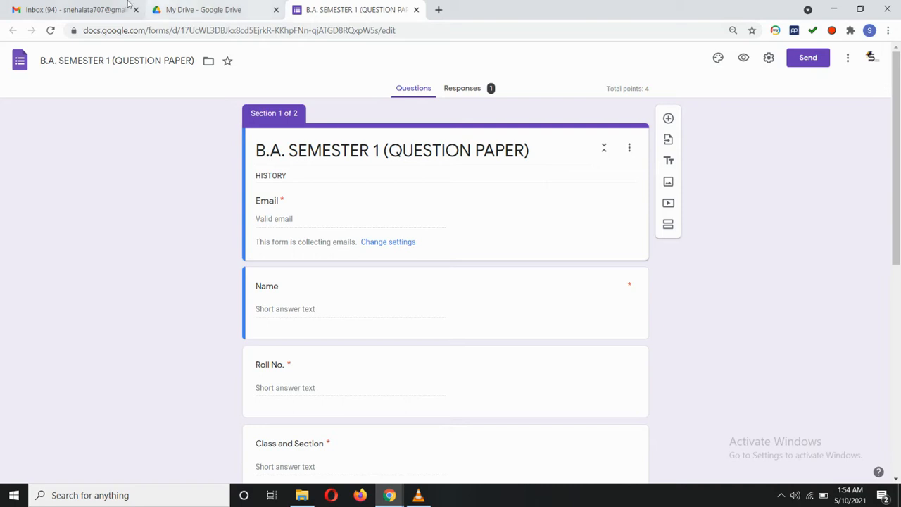
Move from the B.A. SEMESTER 1 question paper tab to the Gmail inbox tab.
left_click(106, 10)
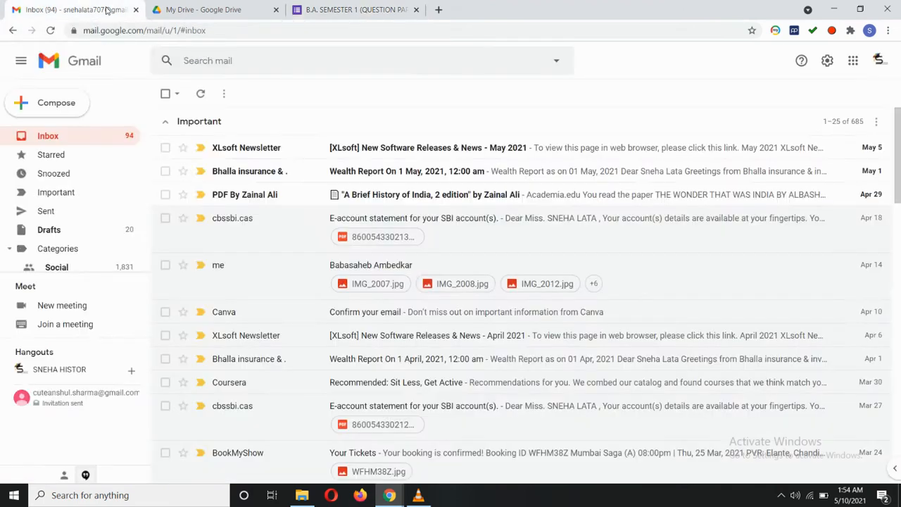
left_click(355, 10)
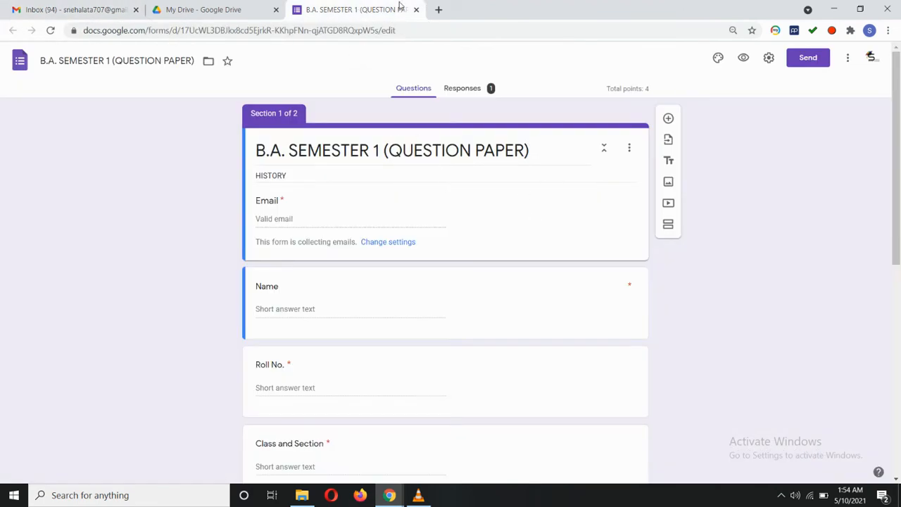
left_click(66, 7)
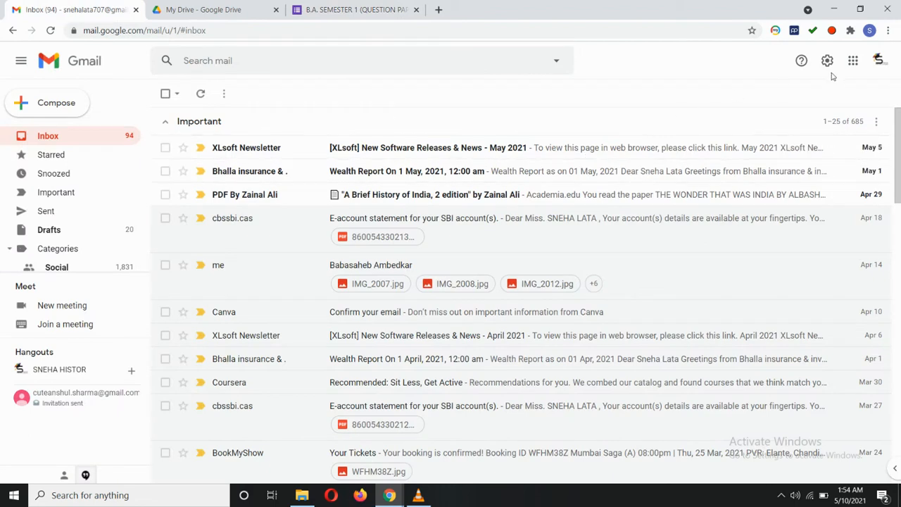
Open Google Drive from the apps grid and create a new blank Google Form.
left_click(853, 62)
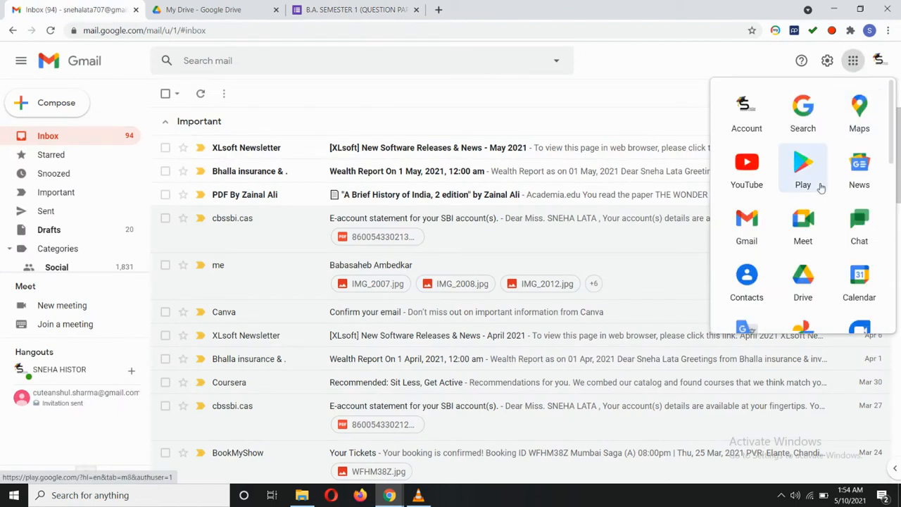
scroll(805, 181, "down", 2)
left_click(804, 166)
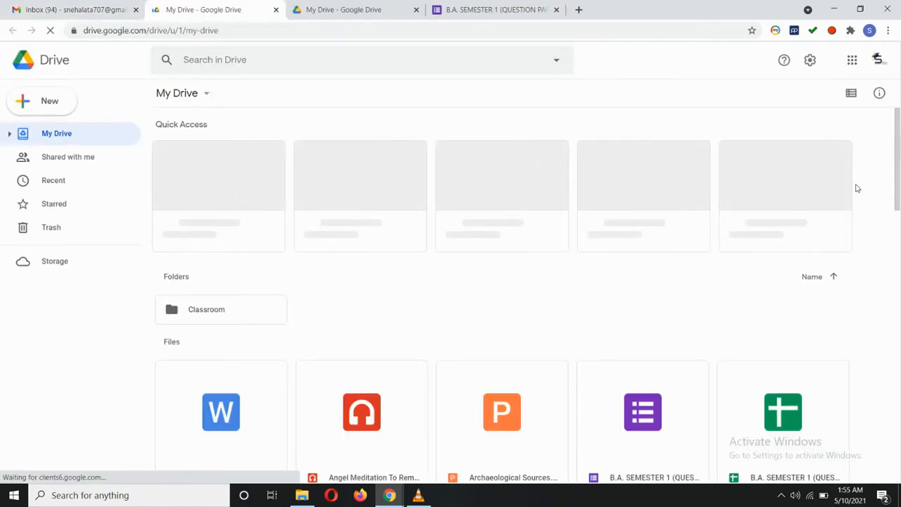
left_click(47, 103)
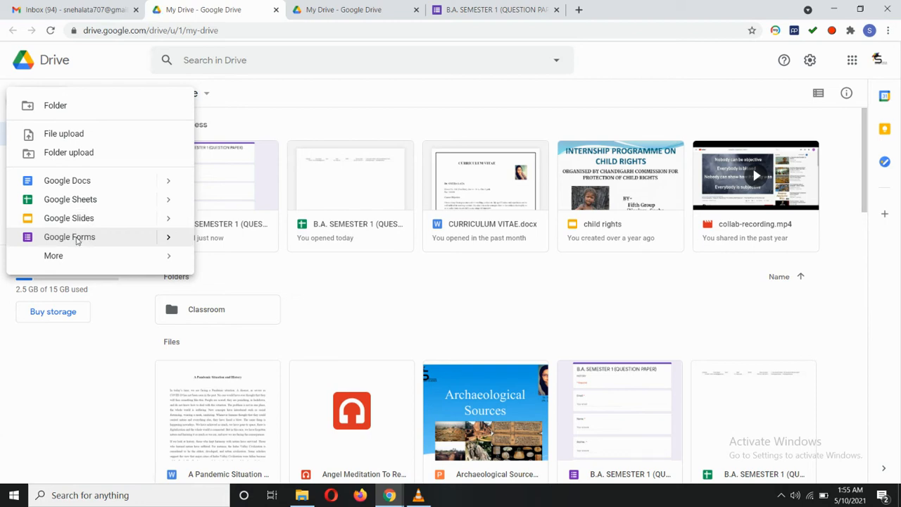
left_click(70, 237)
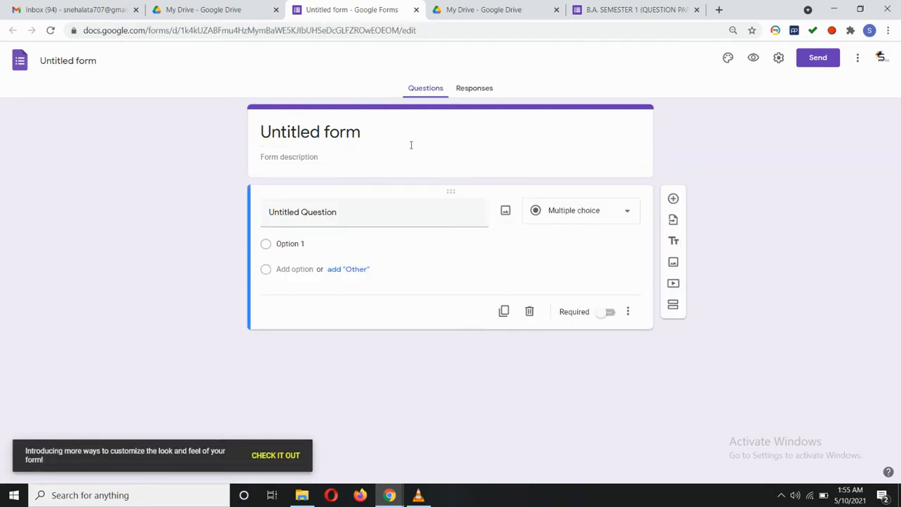
Copy the original form's title 'B.A. SEMESTER 1 (QUESTION PAPER)' into the new form's title.
left_click(350, 134)
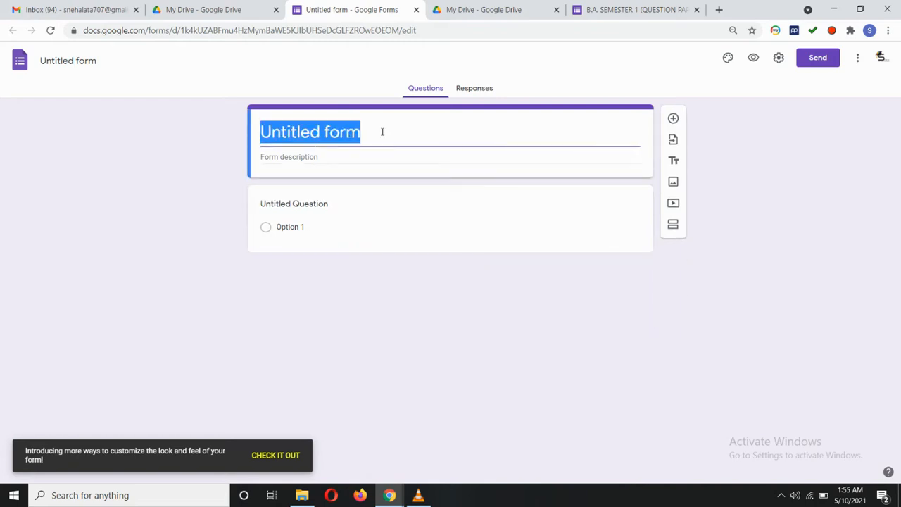
key("BackSpace")
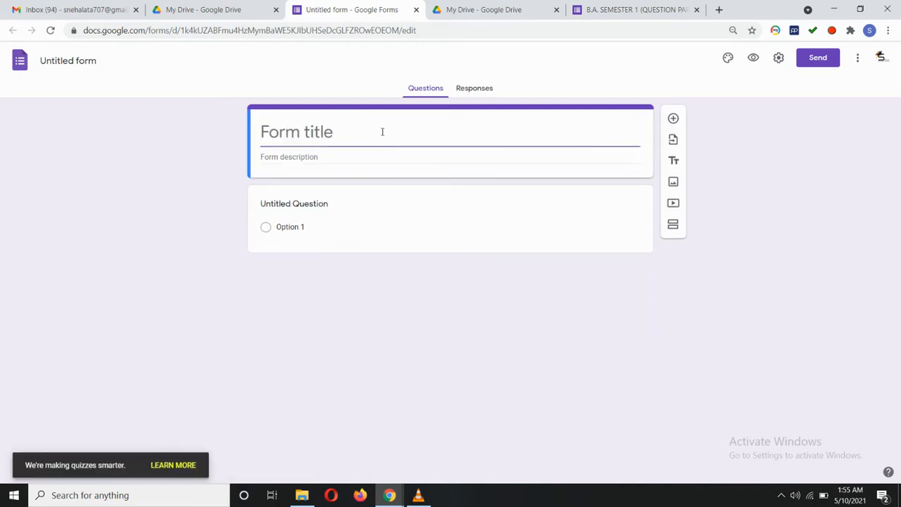
left_click(512, 65)
left_click(610, 8)
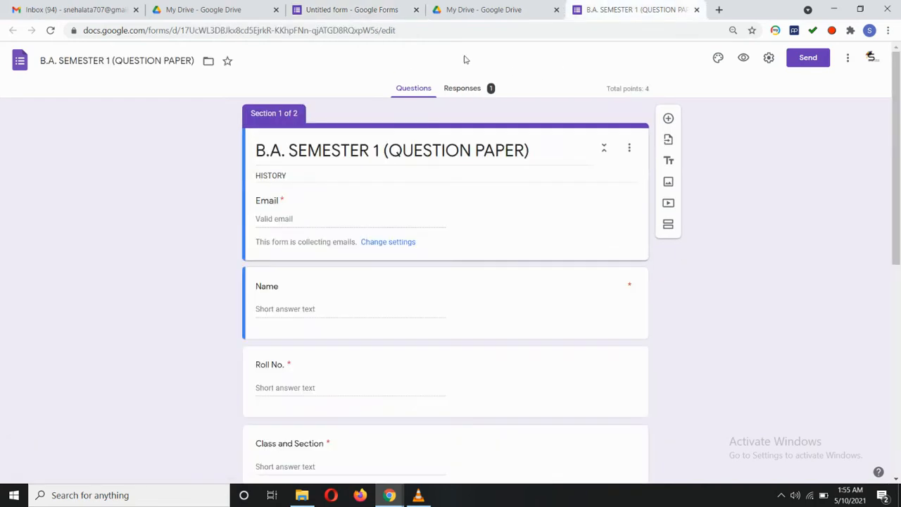
left_click(259, 150)
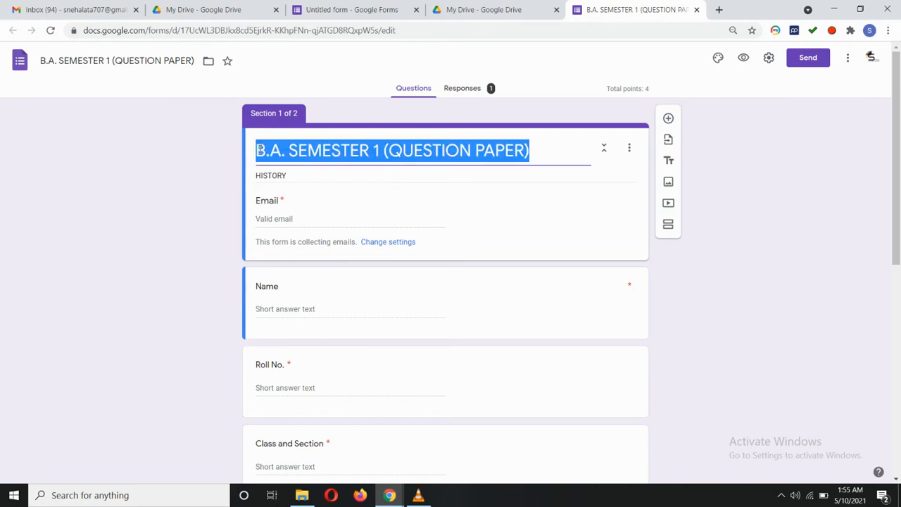
right_click(259, 150)
left_click(289, 193)
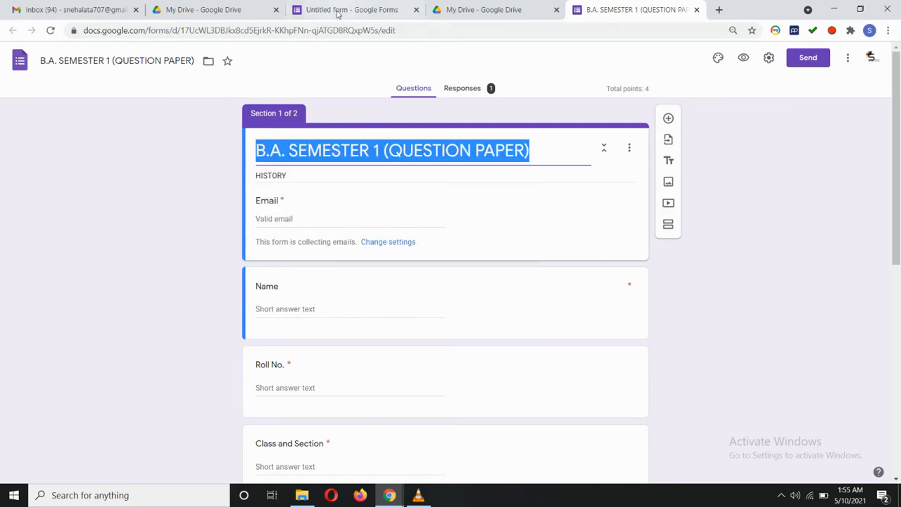
left_click(339, 10)
left_click(326, 138)
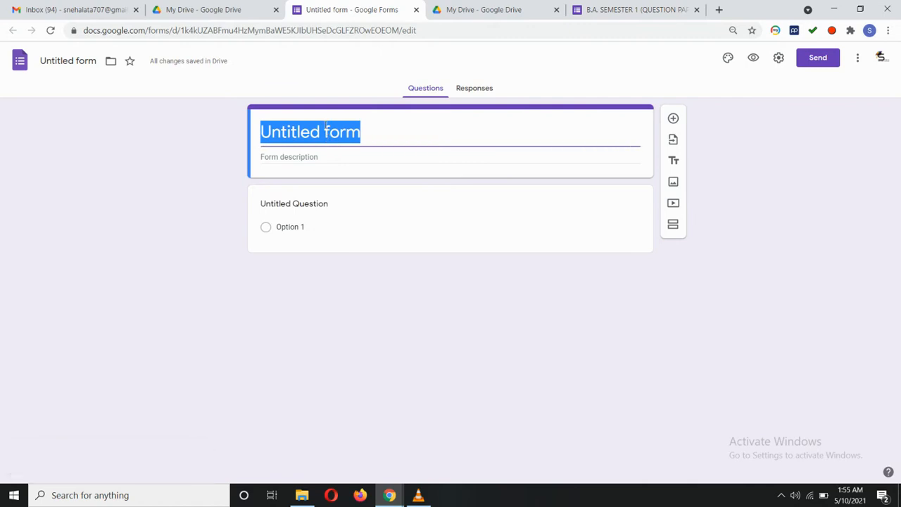
key("BackSpace")
key("ctrl+v")
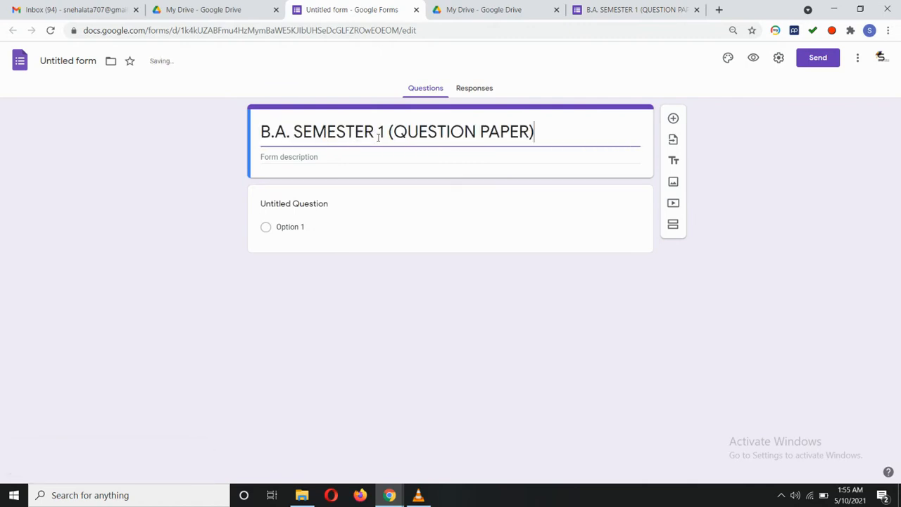
Rename the form file to match its title and add the description 'HISTORY'.
left_click(72, 62)
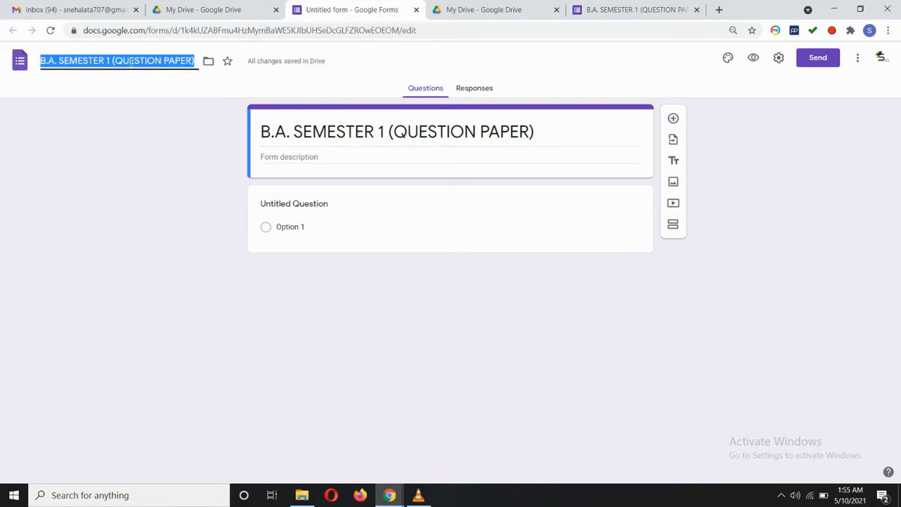
left_click(154, 91)
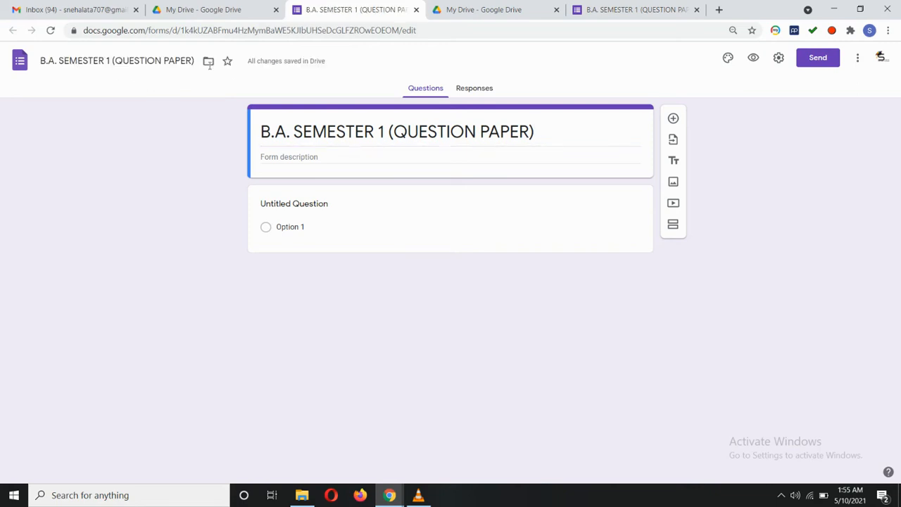
left_click(281, 156)
type("q")
key("BackSpace")
type("HISTORY")
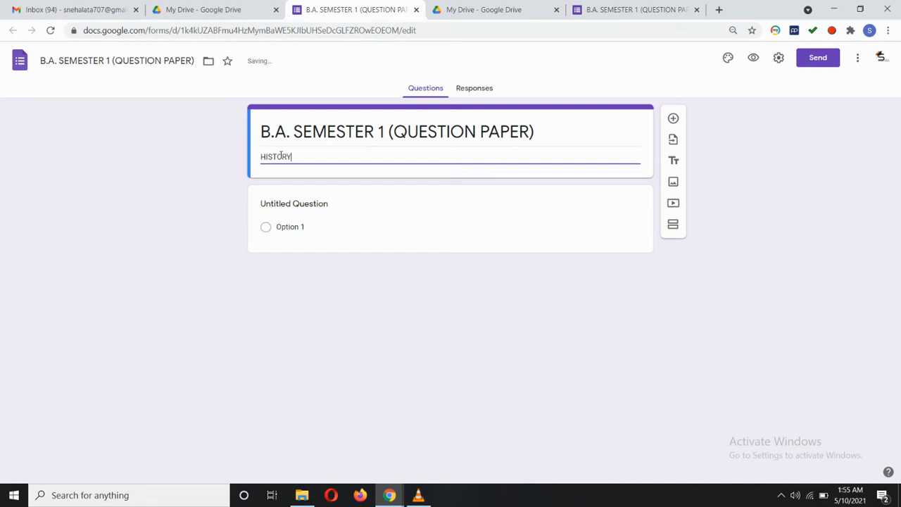
left_click(717, 248)
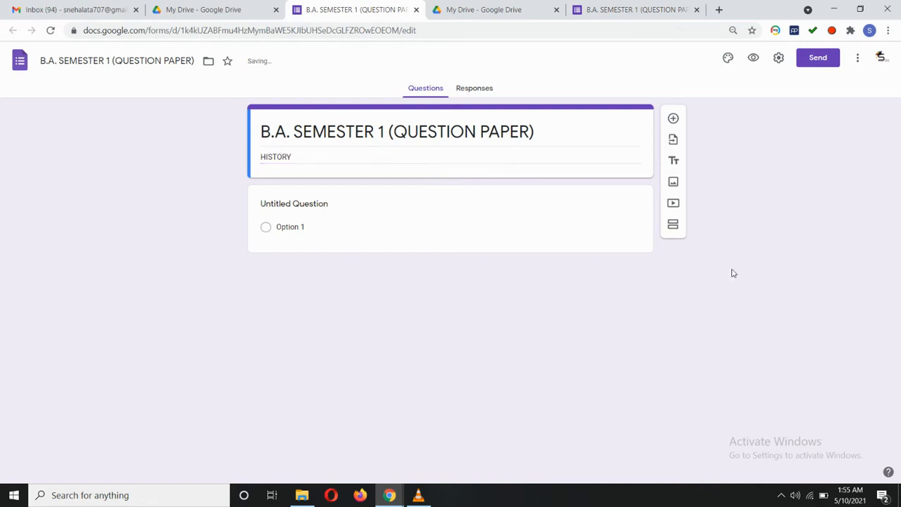
left_click(729, 59)
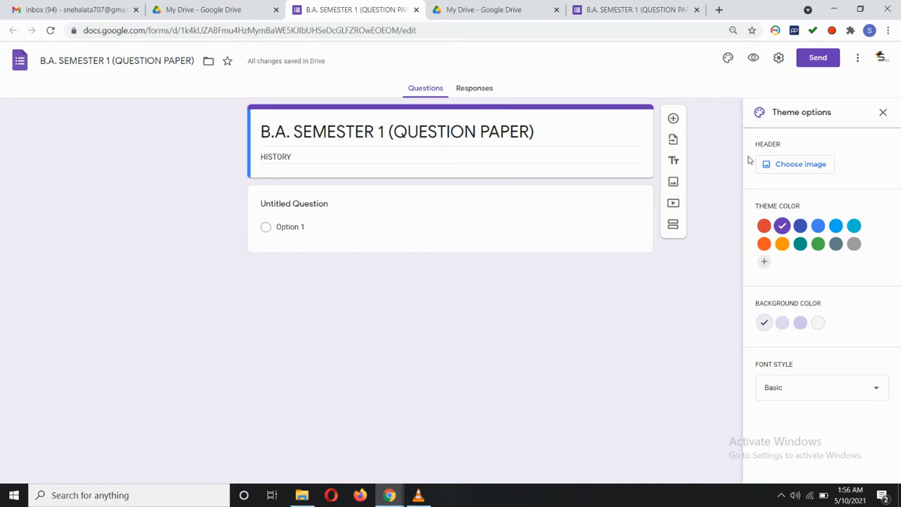
Insert the built-in open-book header image with its brown theme, then preview the form.
left_click(800, 169)
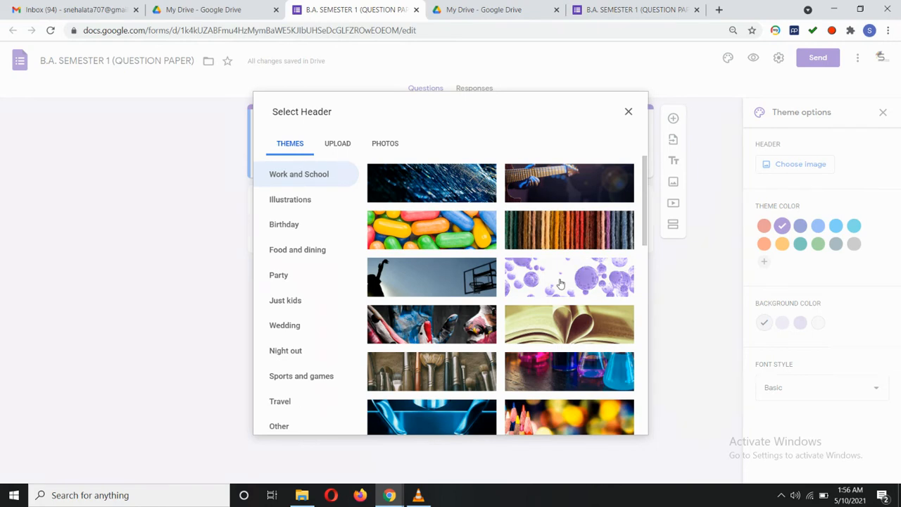
left_click(342, 144)
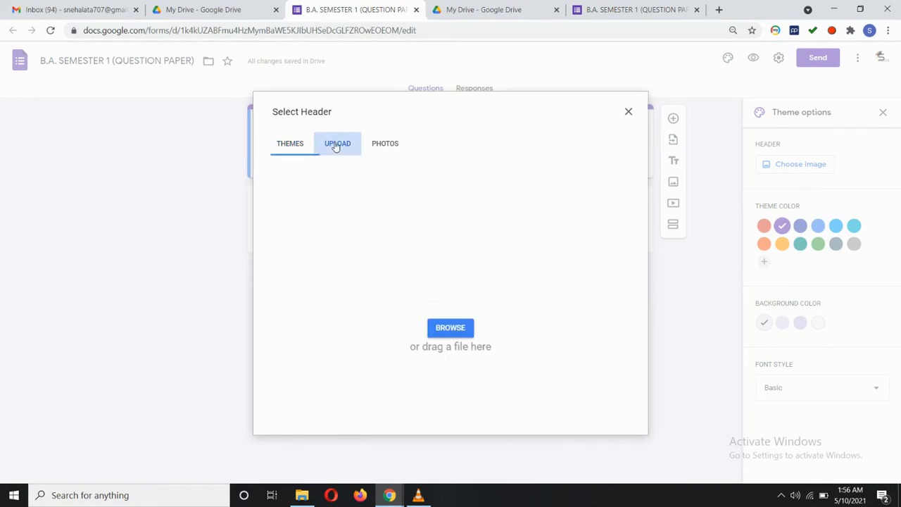
left_click(288, 144)
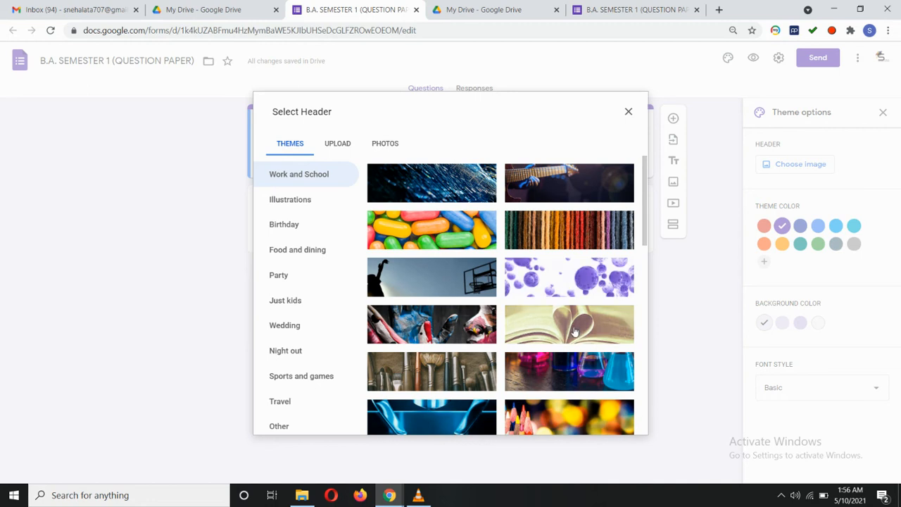
left_click(574, 331)
left_click(623, 421)
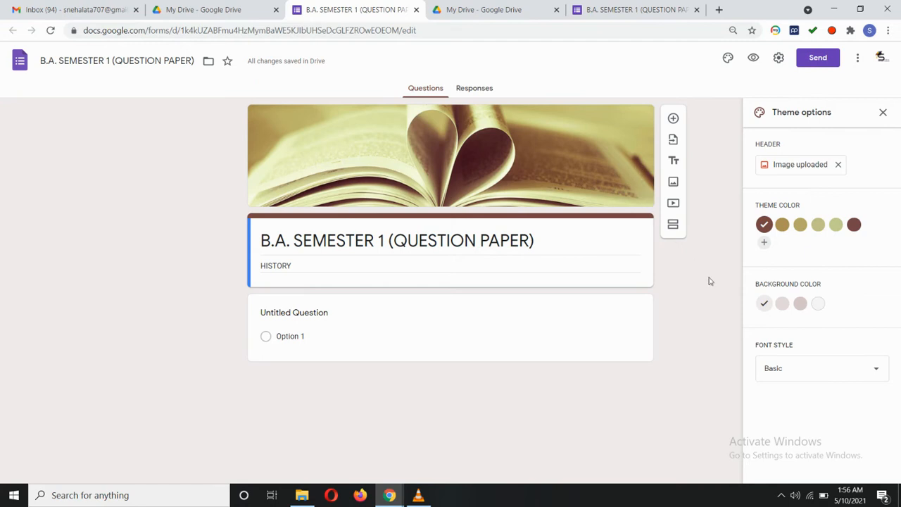
left_click(754, 58)
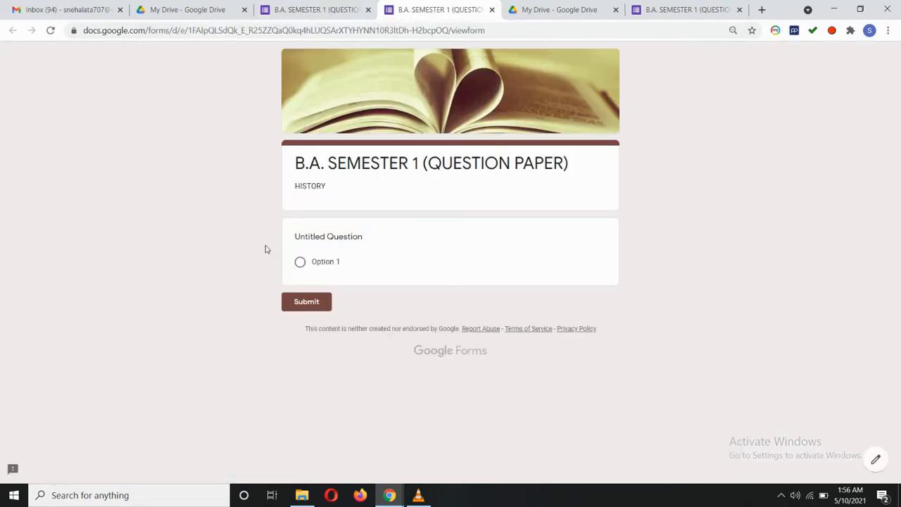
left_click(493, 9)
In Settings, collect respondents' emails and limit each person to 1 response.
left_click(779, 57)
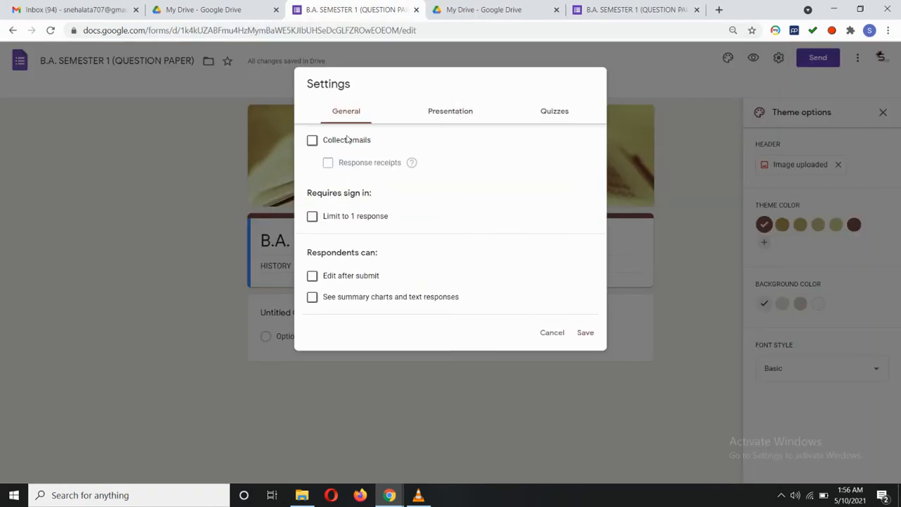
left_click(312, 141)
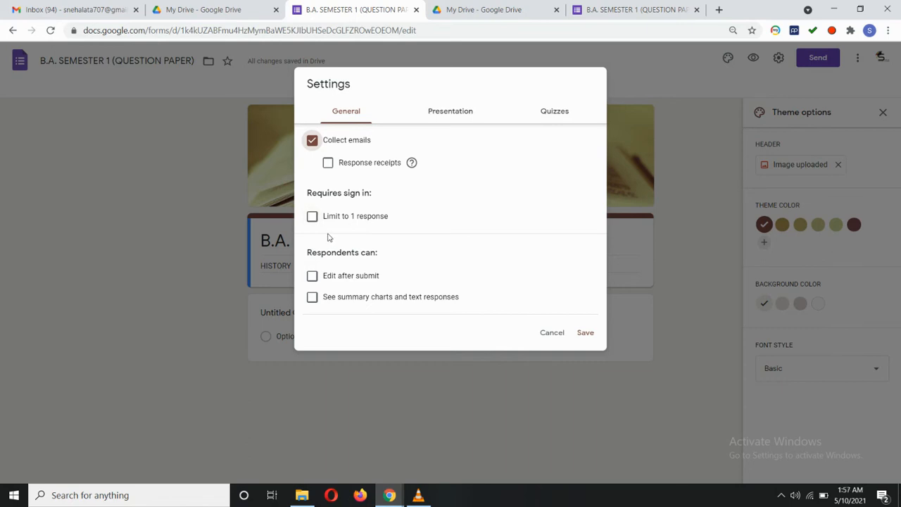
left_click(312, 219)
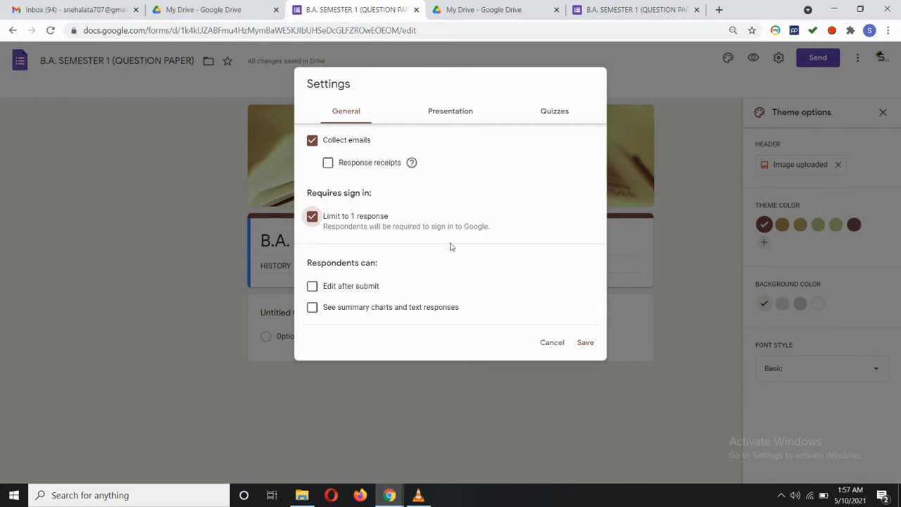
Make the form a quiz that releases grades later, after manual review, and save.
left_click(455, 115)
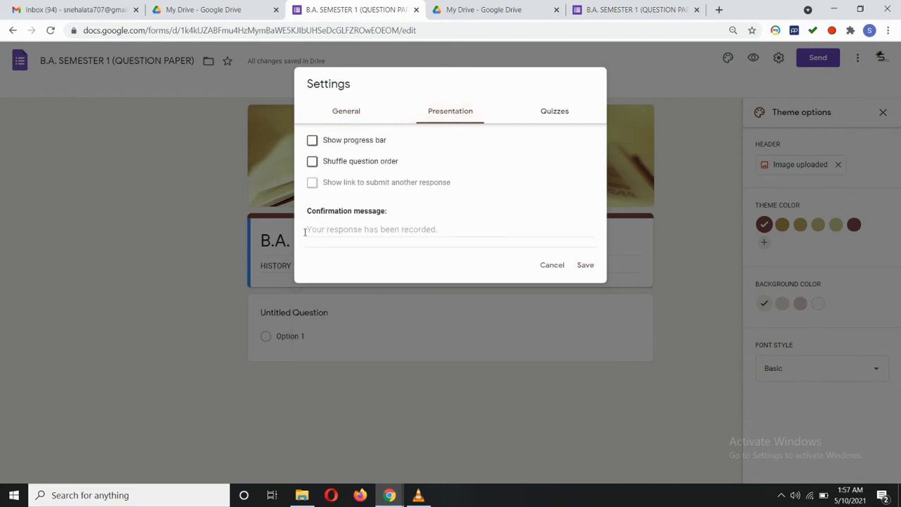
left_click(566, 119)
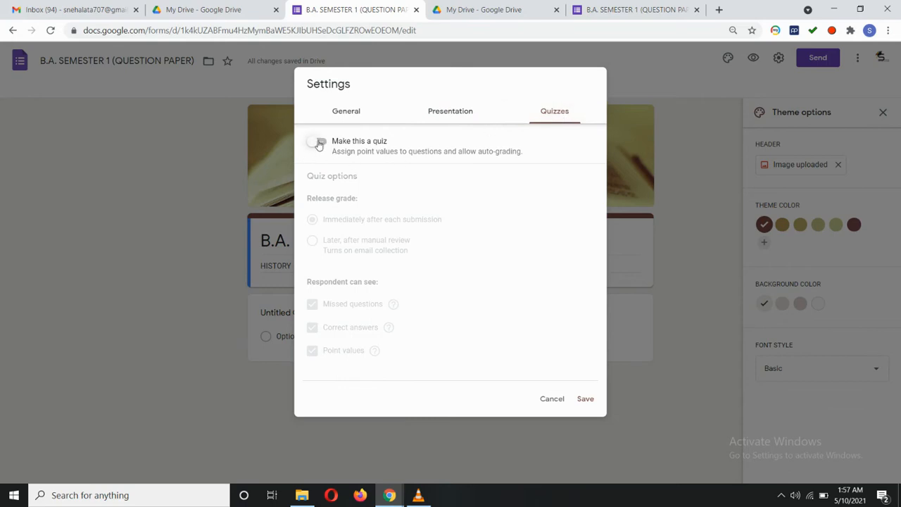
left_click(319, 141)
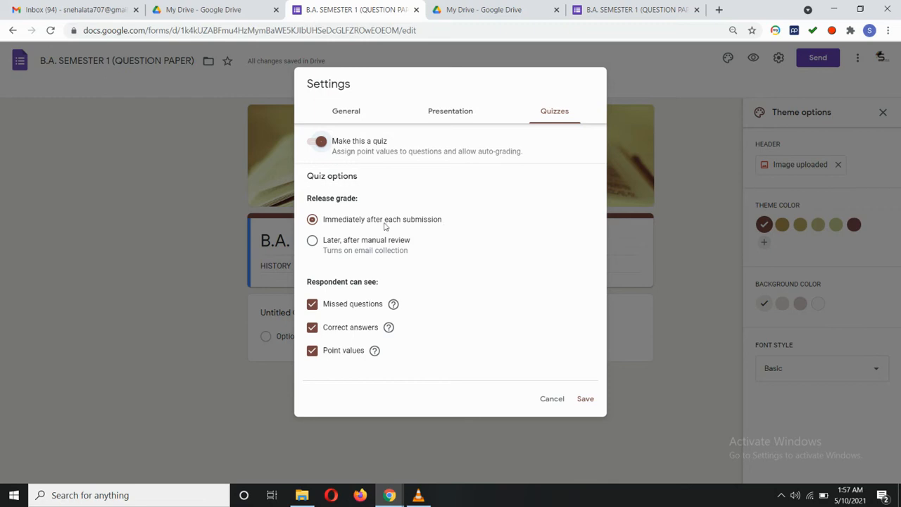
left_click(320, 243)
left_click(583, 400)
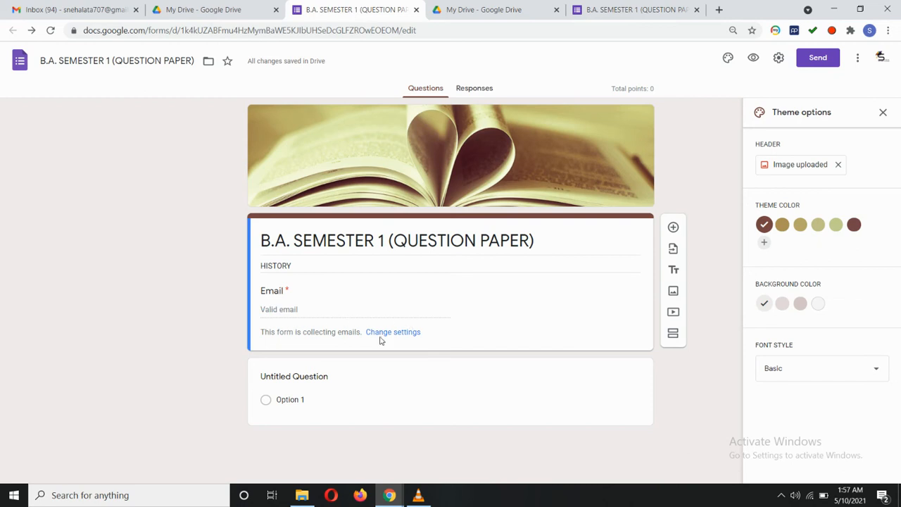
Change the form's theme colour to dark red.
left_click(673, 229)
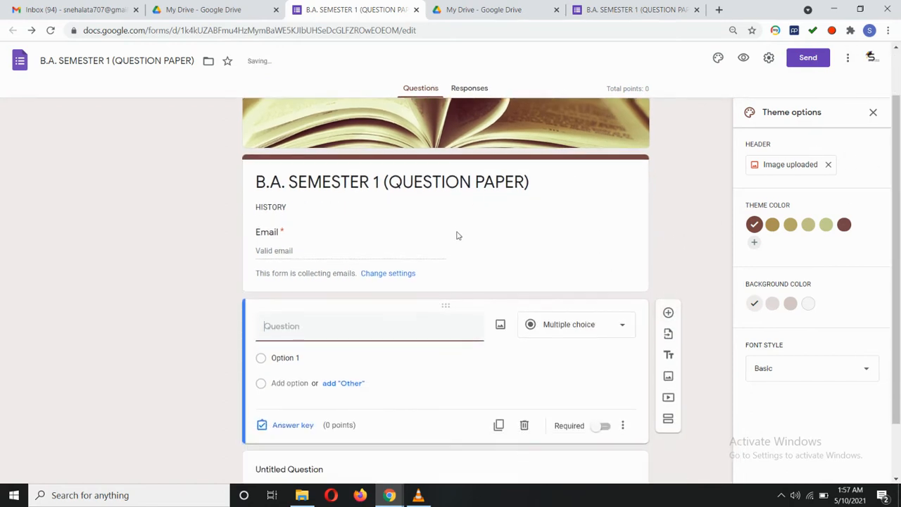
left_click(773, 228)
left_click(790, 226)
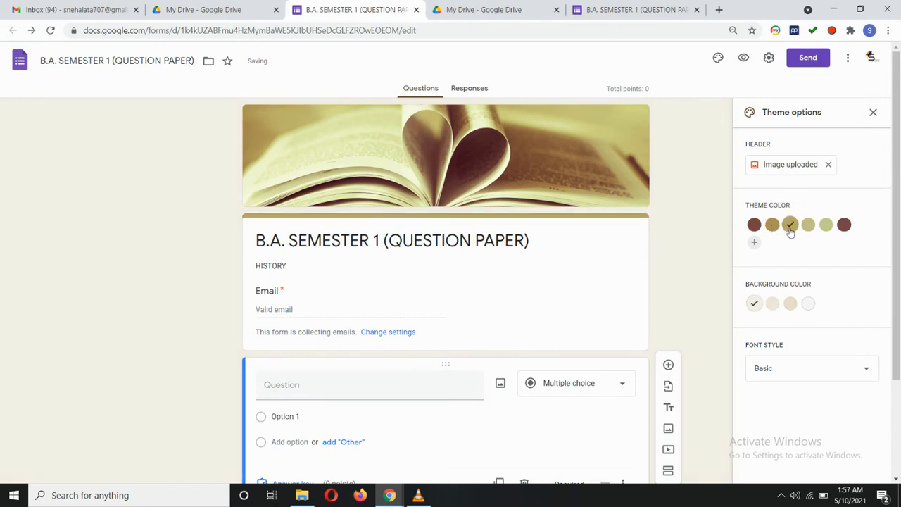
left_click(824, 227)
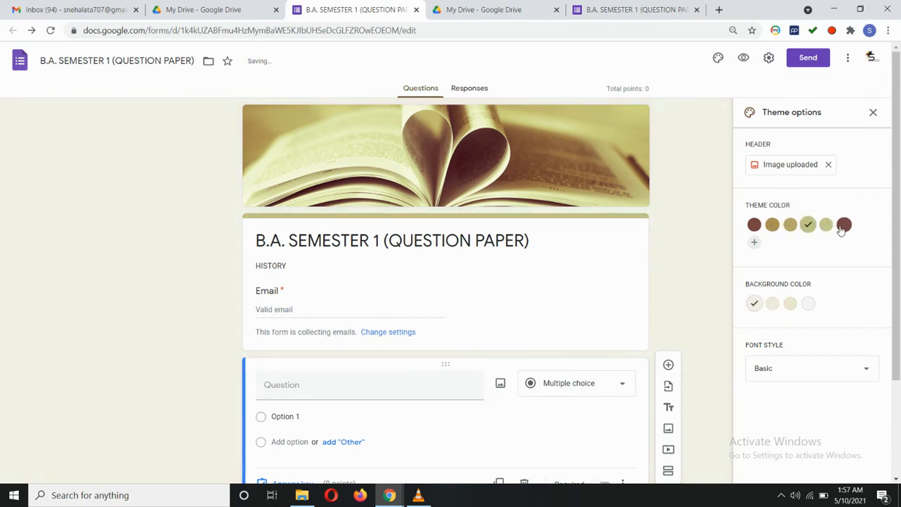
left_click(843, 225)
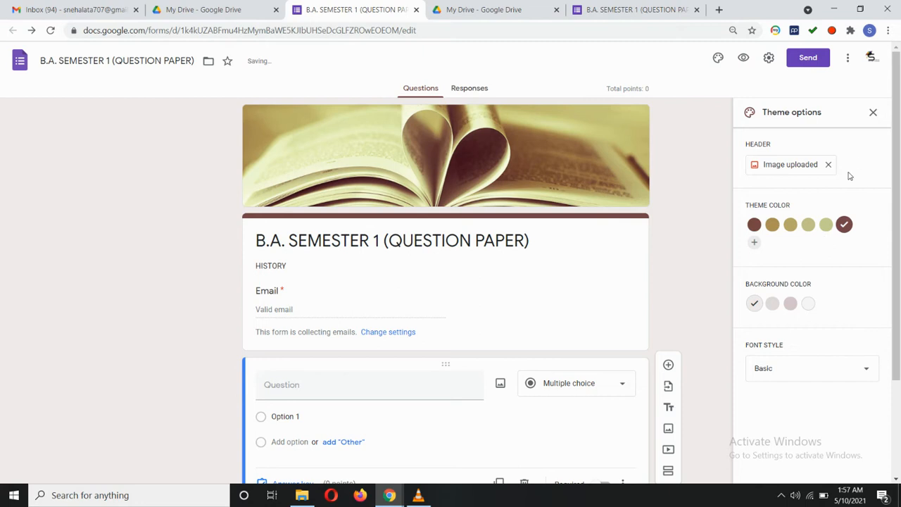
left_click(873, 113)
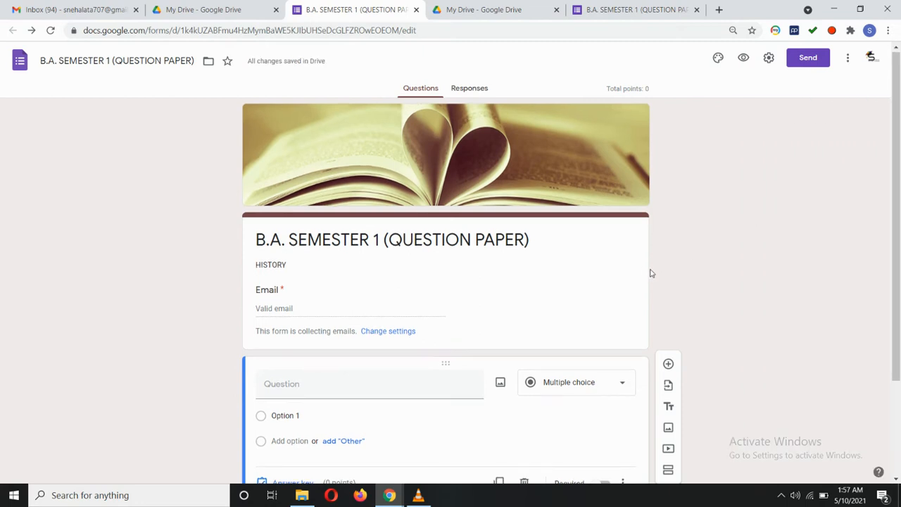
Make the first question a required Short answer question titled 'NAME'.
scroll(650, 273, "down", 2)
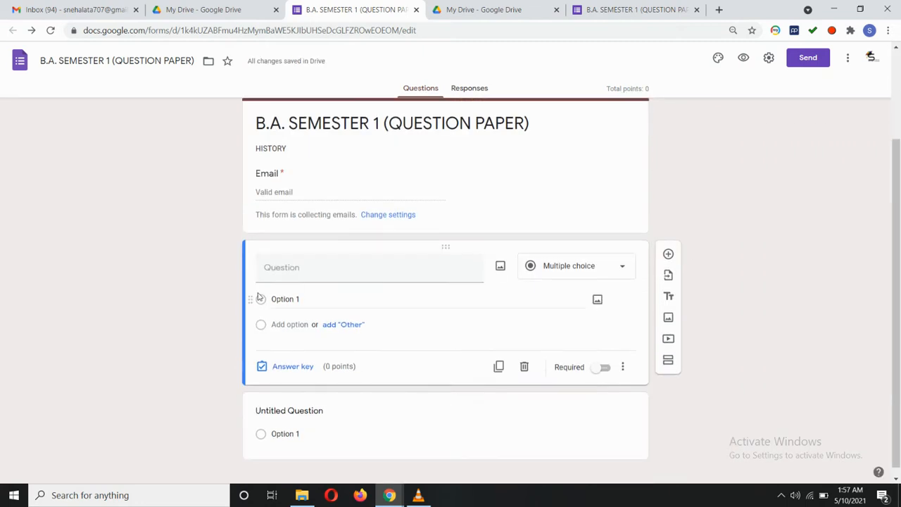
left_click(321, 271)
type("N")
key("BackSpace")
type("NAME")
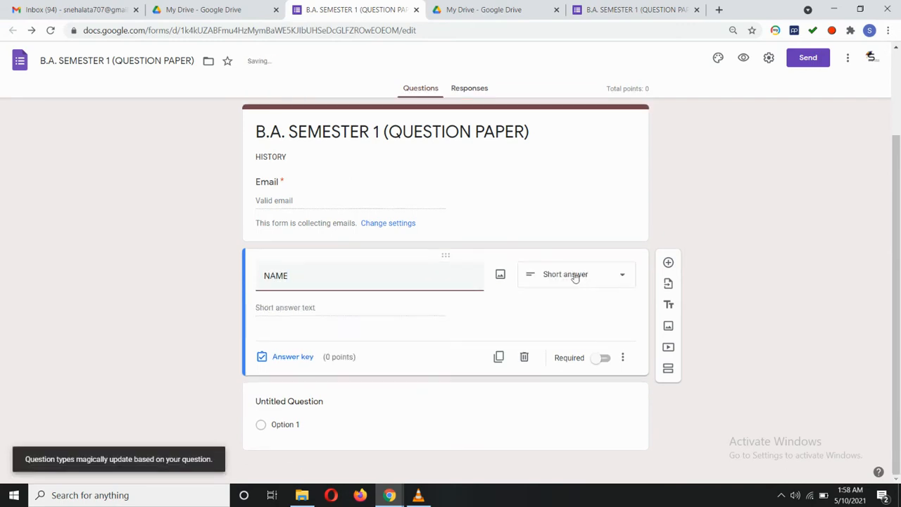
left_click(581, 277)
left_click(561, 166)
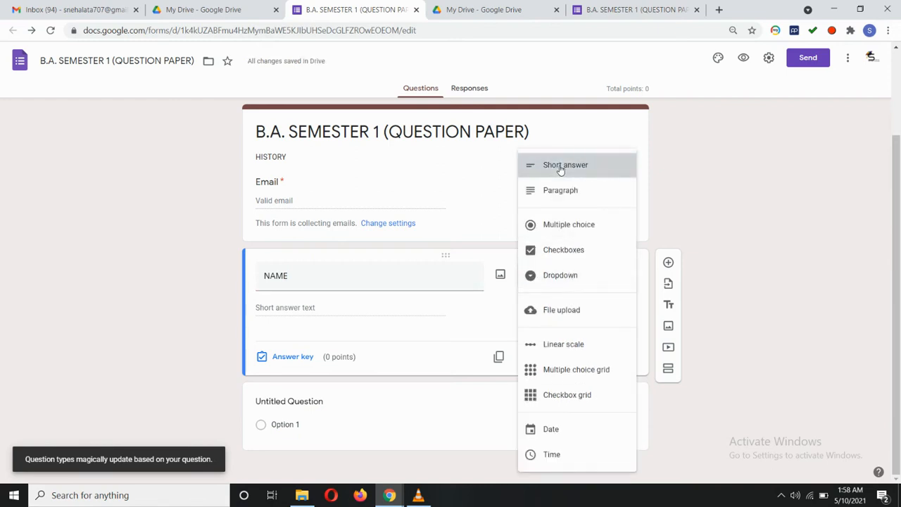
left_click(571, 277)
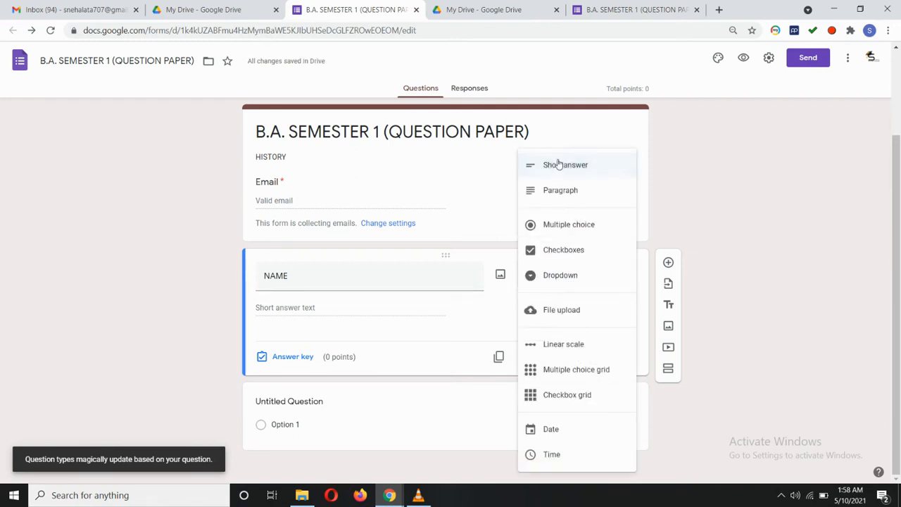
left_click(563, 175)
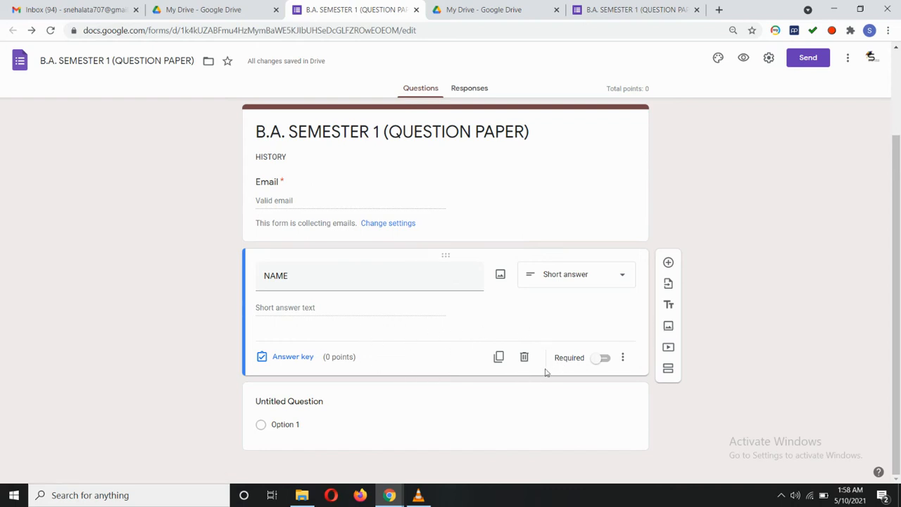
left_click(600, 358)
left_click(498, 359)
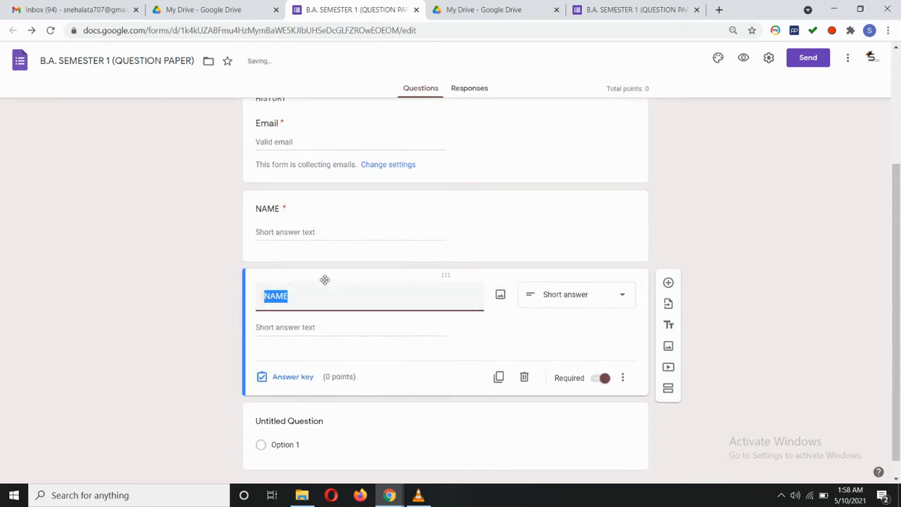
Retitle the duplicated question 'Roll No.' and add Number response validation.
key("BackSpace")
type("I")
key("BackSpace")
type("Roll No.")
scroll(408, 341, "down", 1)
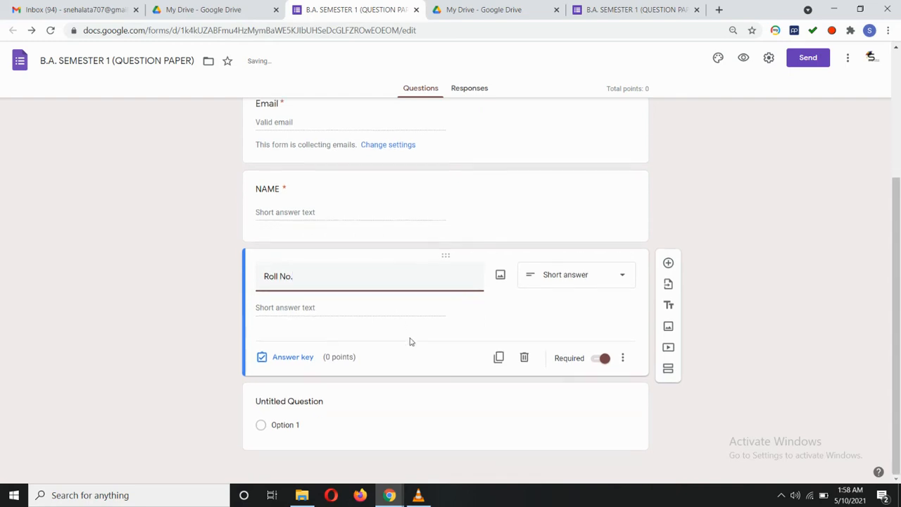
left_click(624, 359)
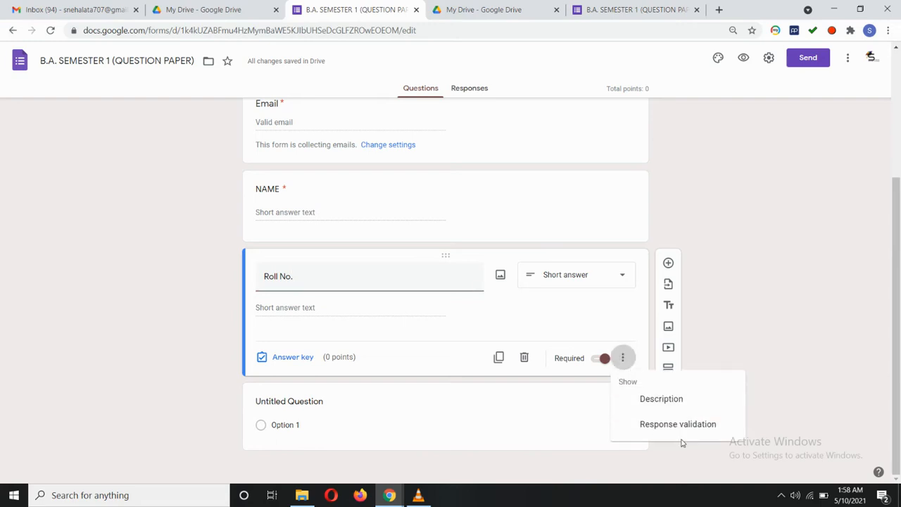
left_click(683, 427)
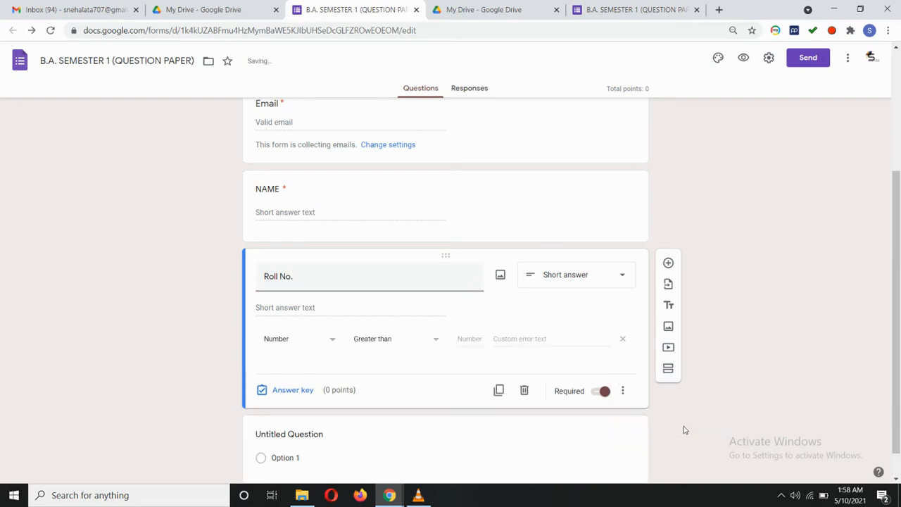
left_click(334, 343)
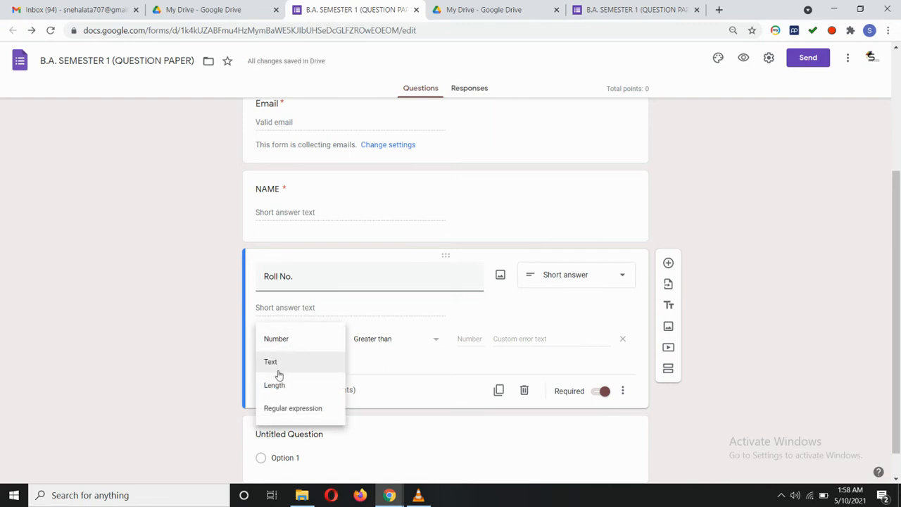
left_click(286, 342)
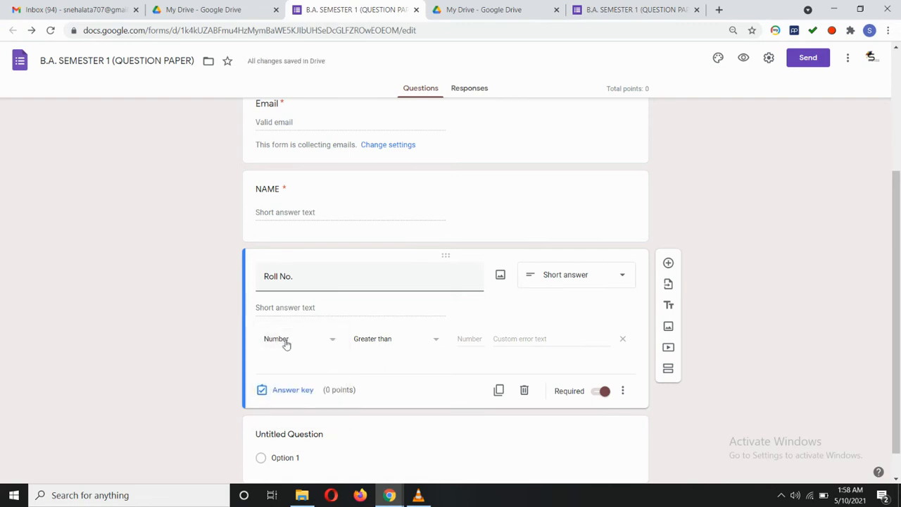
scroll(719, 414, "down", 1)
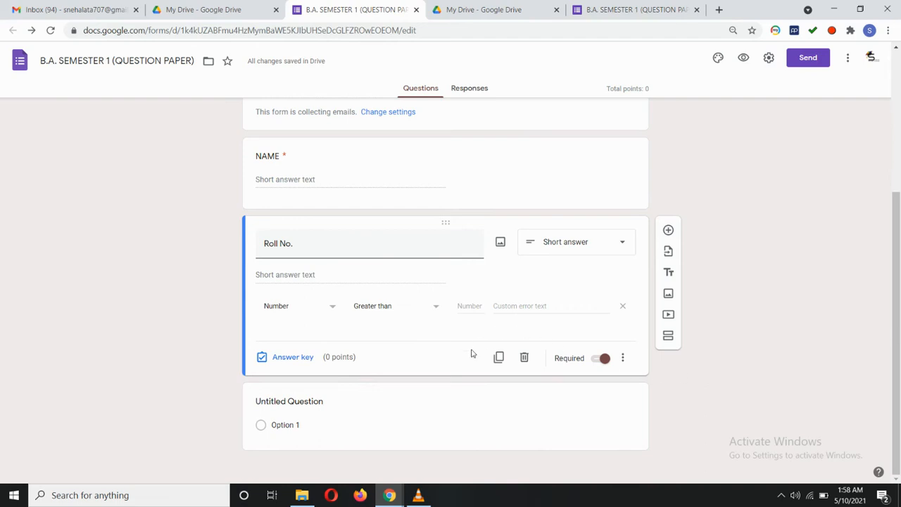
Duplicate Roll No. as a 'Section' question with Text response validation.
left_click(498, 359)
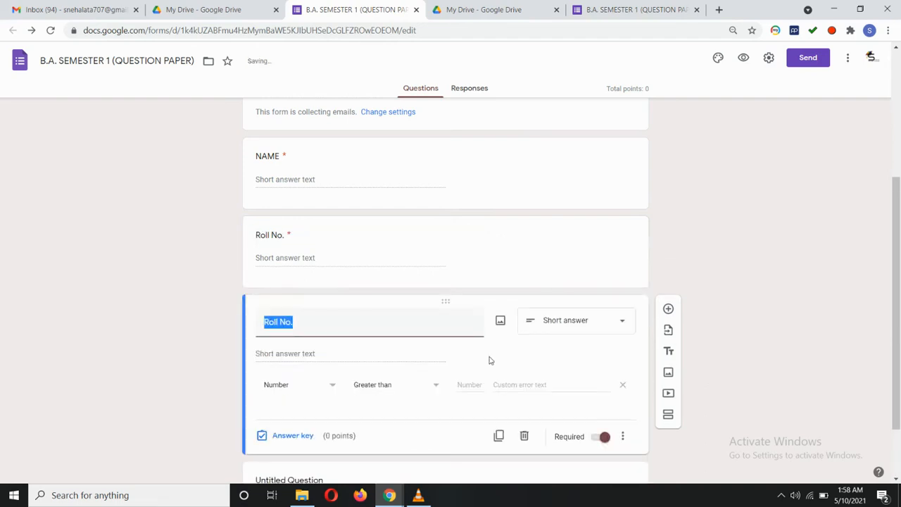
key("BackSpace")
type("Section")
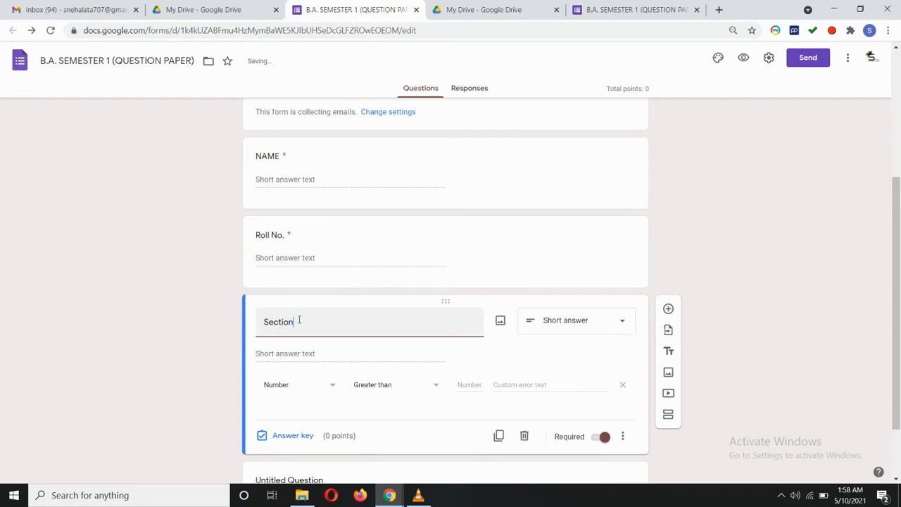
left_click(332, 385)
left_click(286, 409)
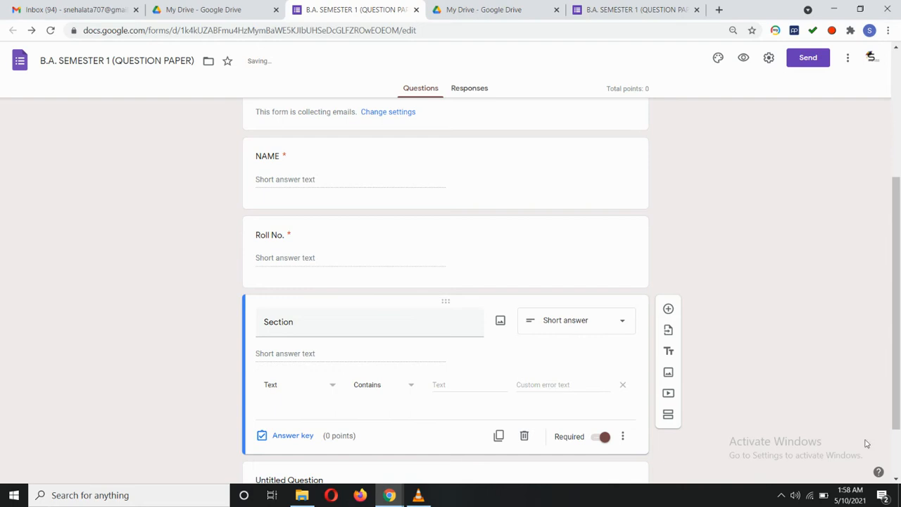
scroll(708, 405, "down", 2)
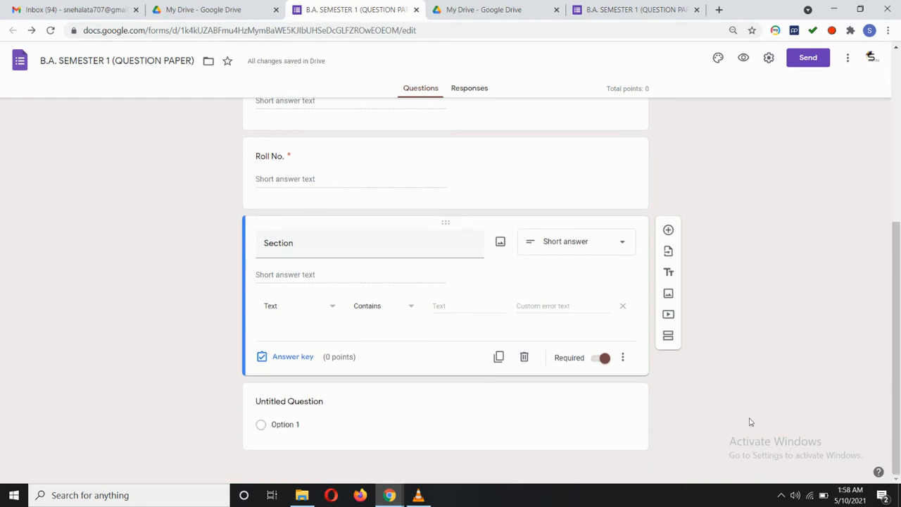
scroll(362, 313, "up", 4)
scroll(363, 313, "down", 4)
Add a new section titled 'Part 1' with description 'All questions are compulsory'.
left_click(669, 337)
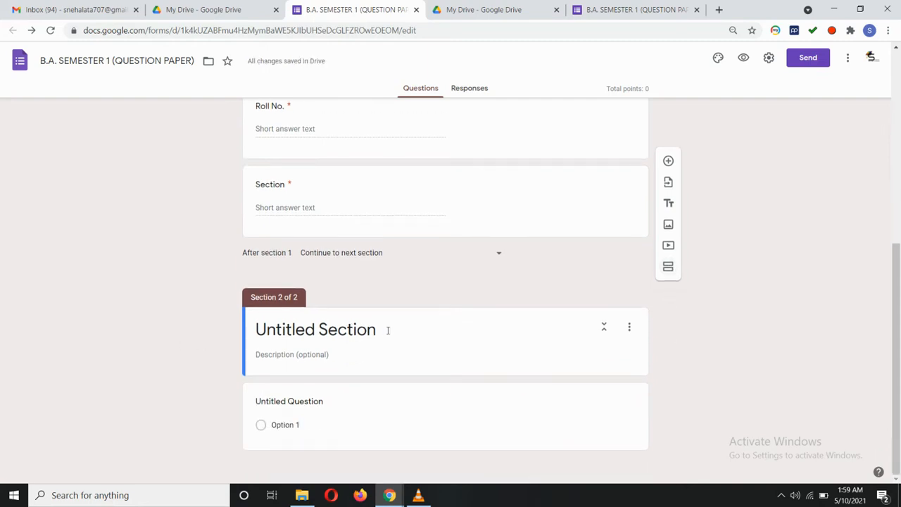
left_click(388, 331)
key("BackSpace")
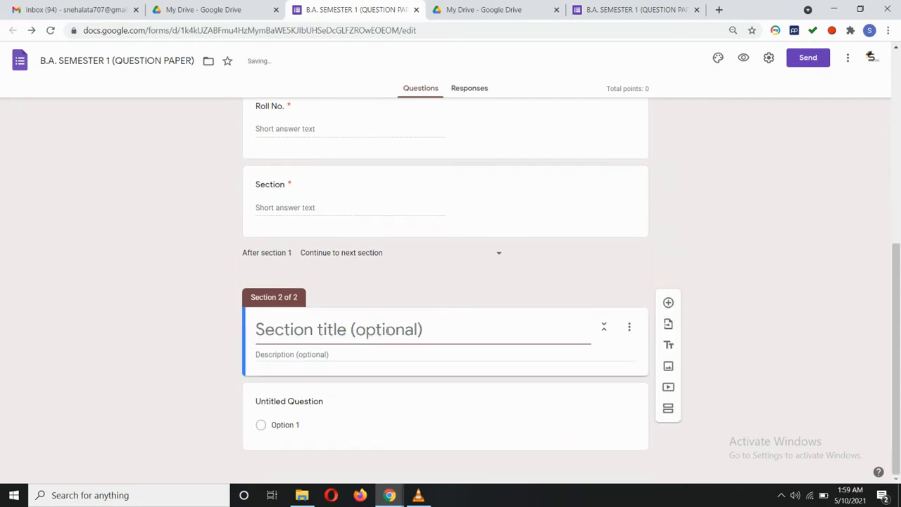
type("Part")
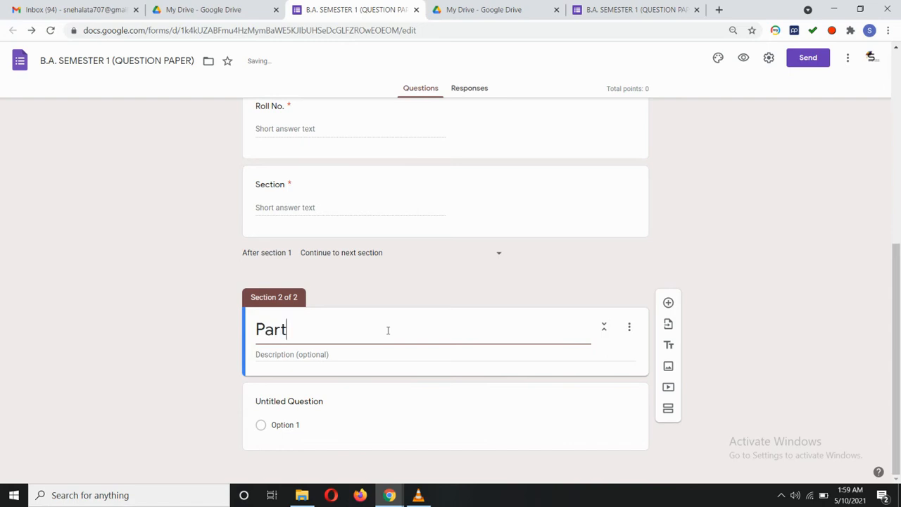
type(" 1")
left_click(337, 353)
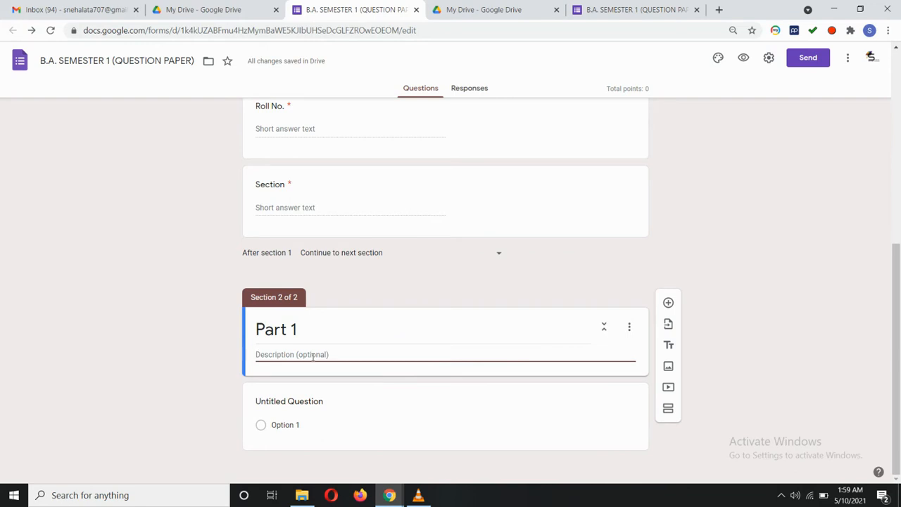
type("All")
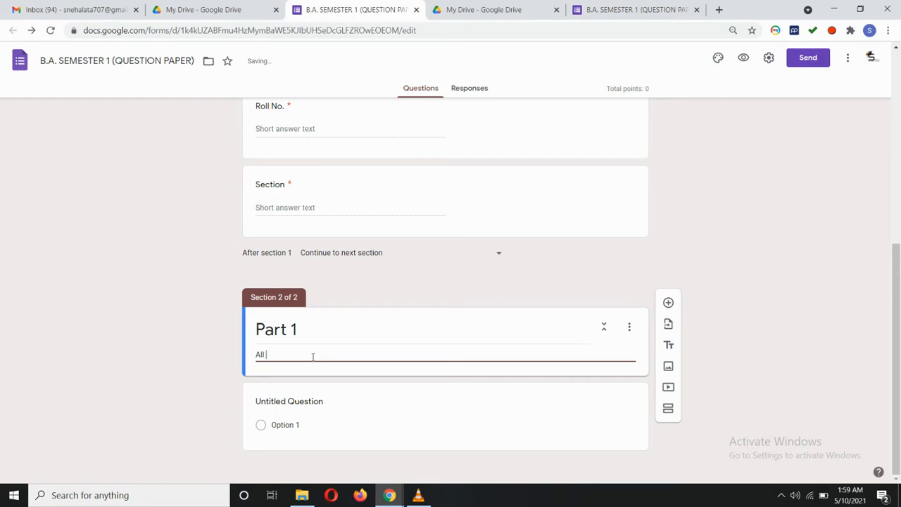
type(" questions are compulsory")
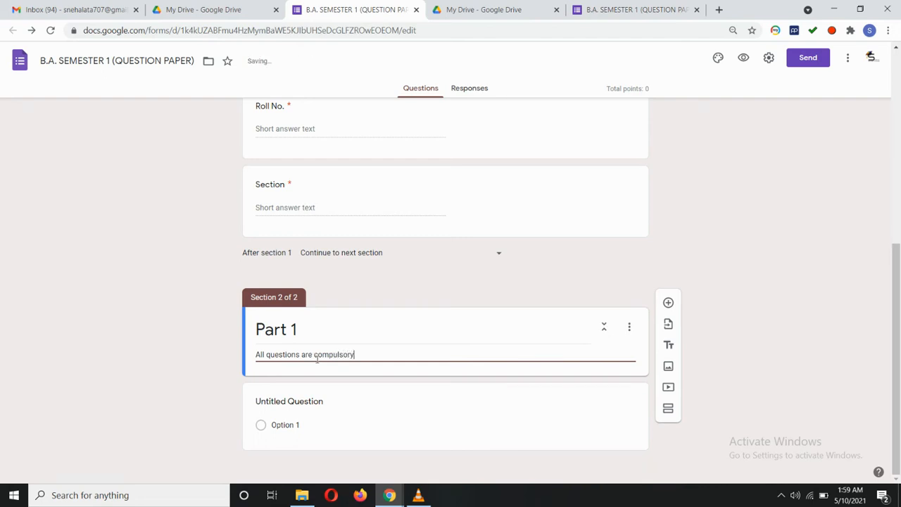
left_click(462, 415)
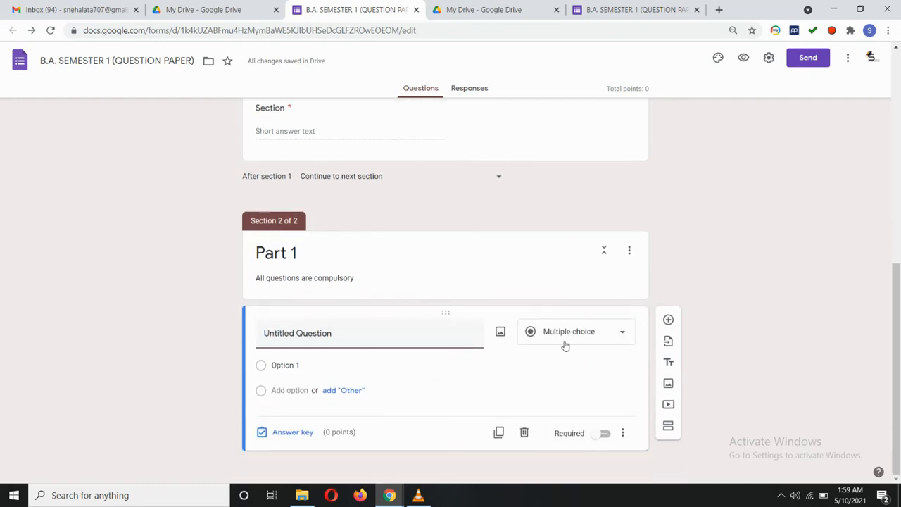
Set Part 1's question to Multiple choice and clear its default title.
left_click(567, 344)
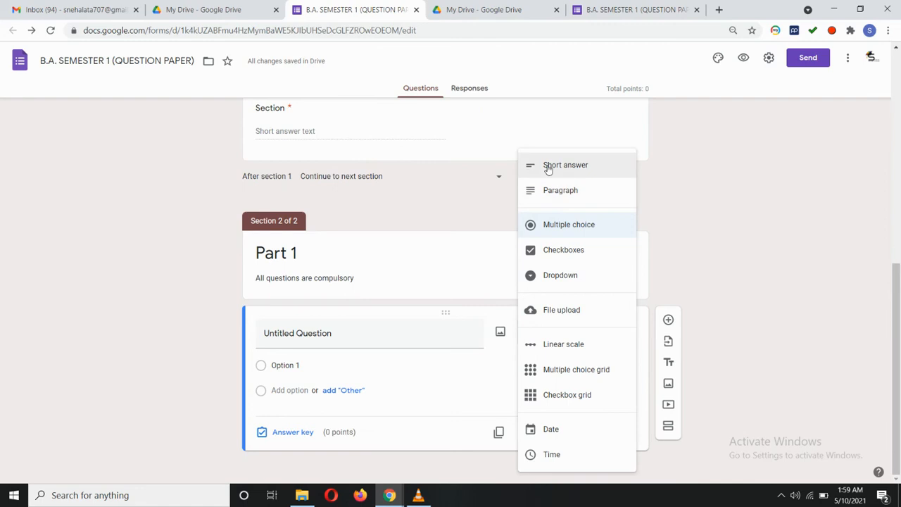
left_click(566, 224)
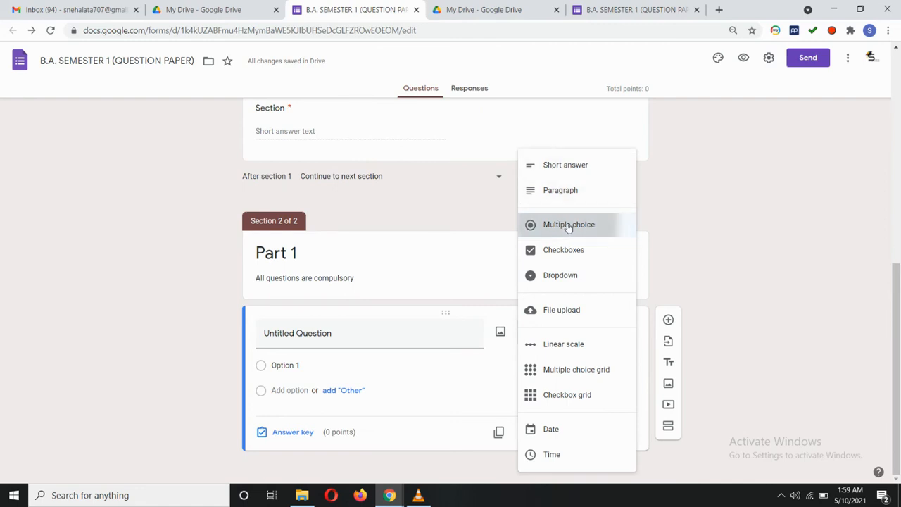
left_click(322, 333)
key("BackSpace")
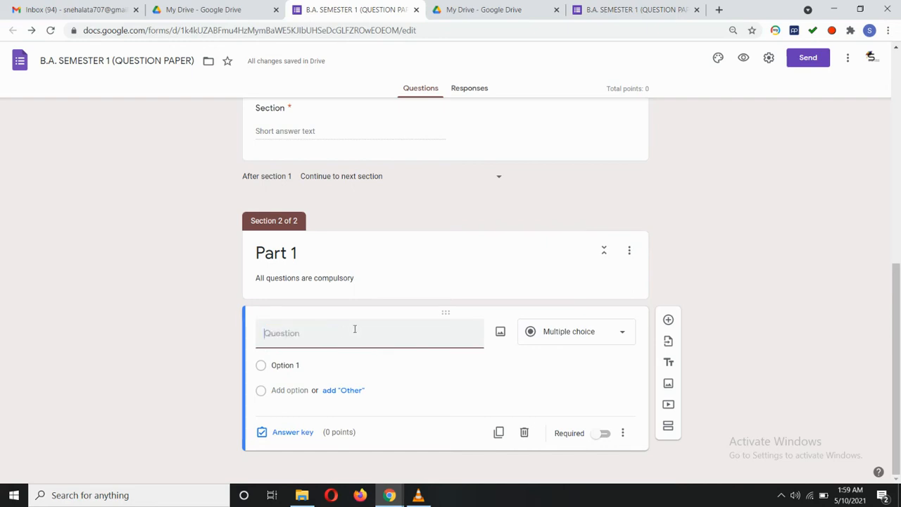
Copy 'Who founded the Mauryan Empire?' from the original quiz and paste it as the question title.
left_click(634, 9)
scroll(464, 250, "down", 6)
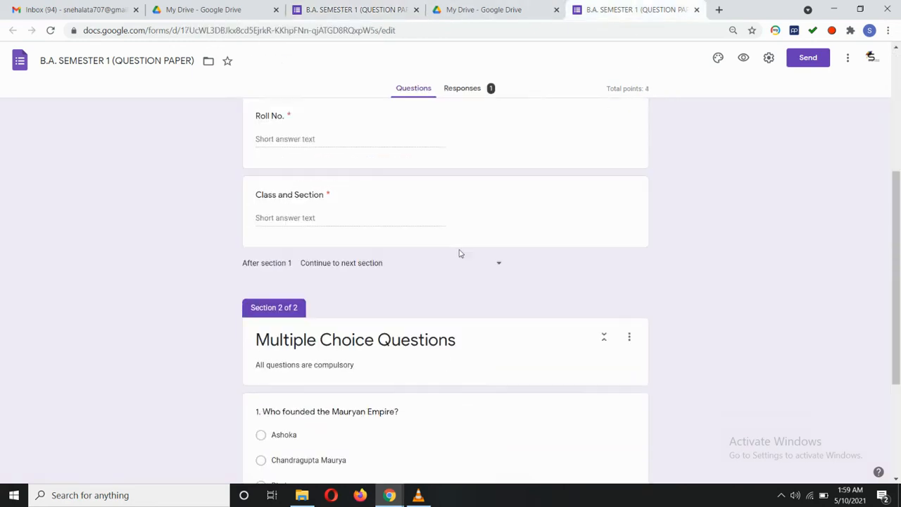
left_click(277, 234)
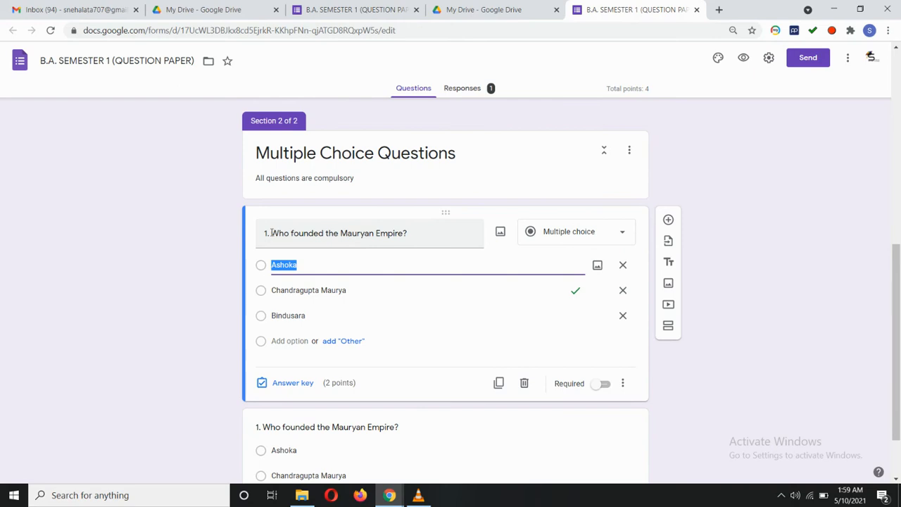
triple_click(277, 235)
right_click(386, 234)
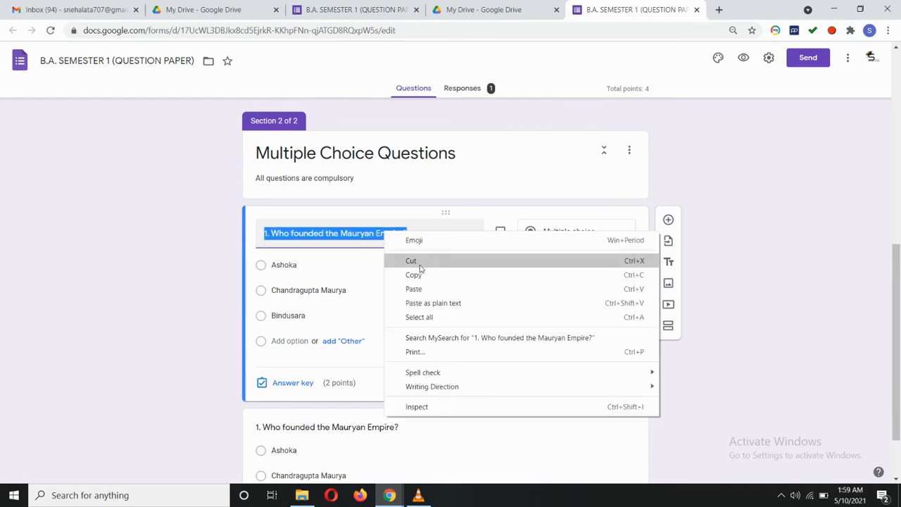
left_click(416, 274)
left_click(357, 10)
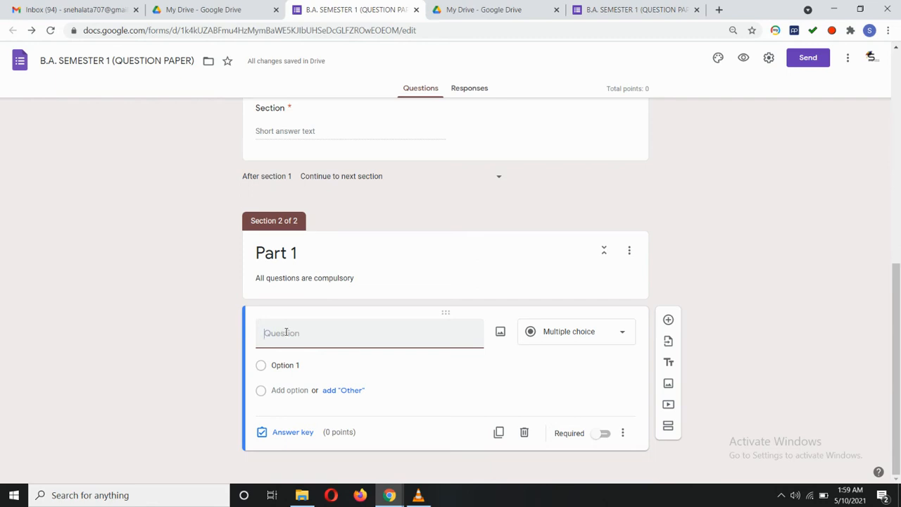
key("ctrl+v")
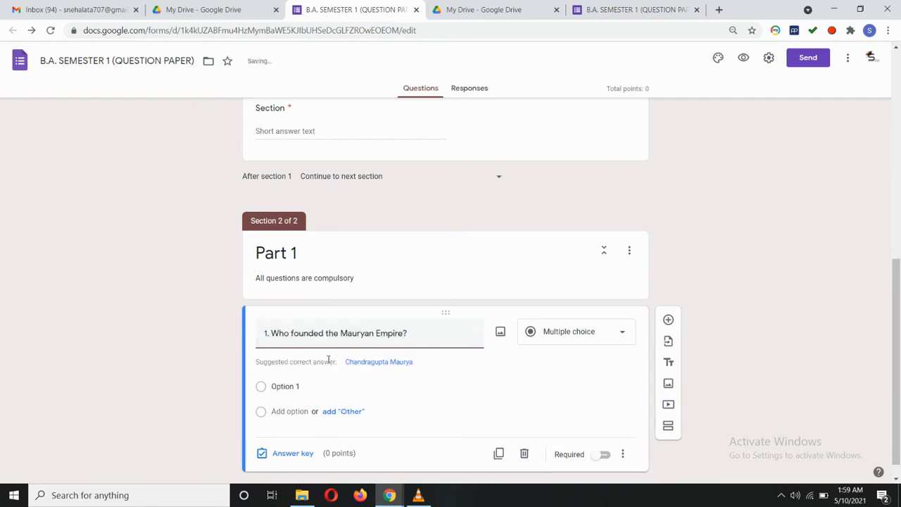
Fix the title to 'Who founded the Mauryan Empire?' and change Option 1 to 'Ashoka'.
left_click(324, 334)
key("BackSpace")
type("r")
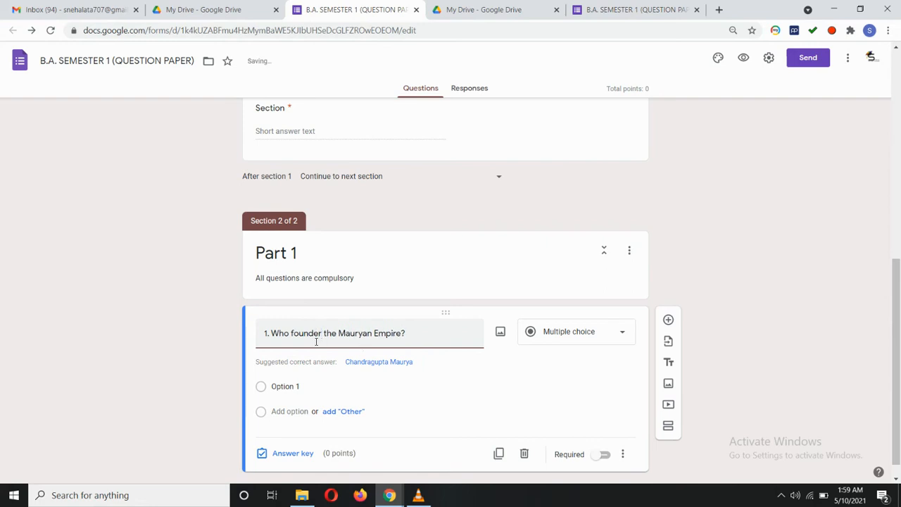
type(" of")
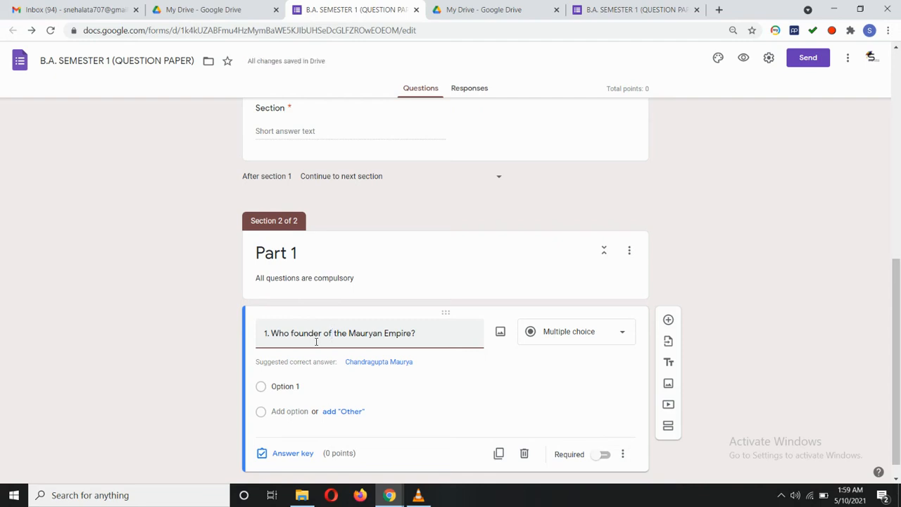
key("BackSpace")
key("BackSpace")
key("BackSpace")
key("BackSpace")
type("d")
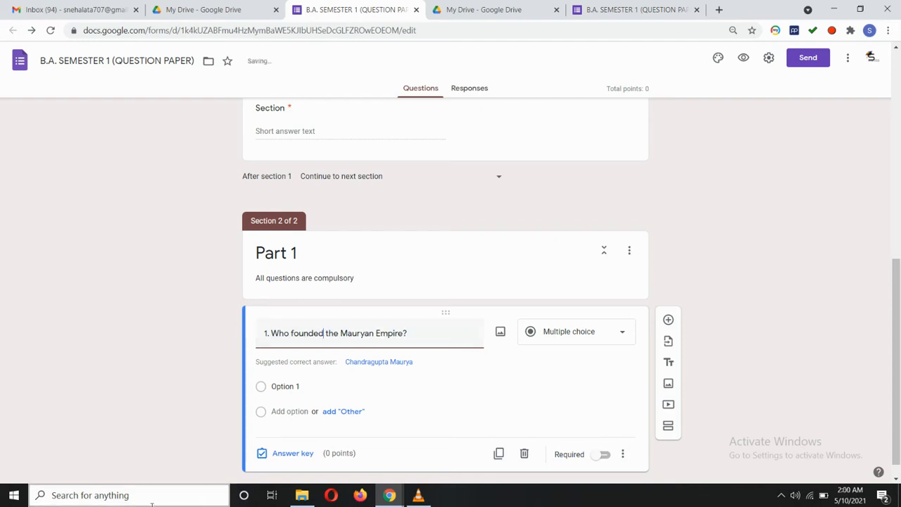
left_click(301, 388)
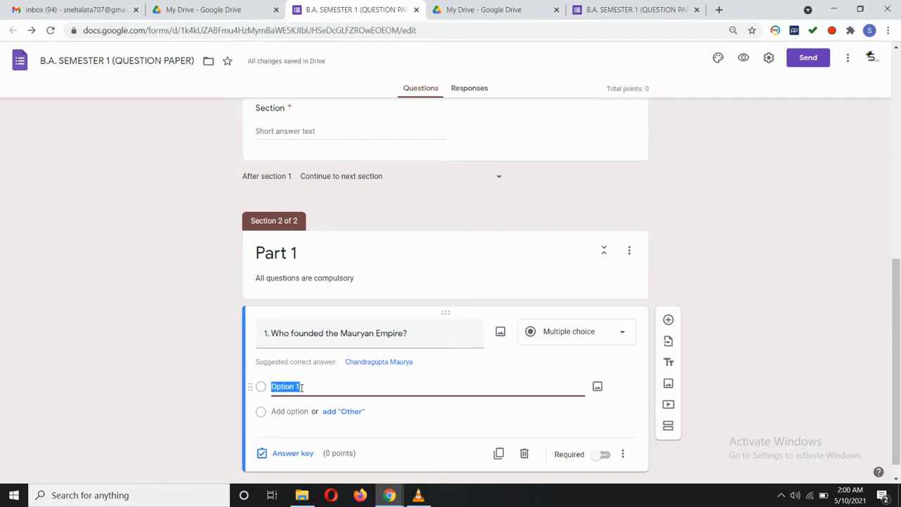
key("BackSpace")
type("Ashoka")
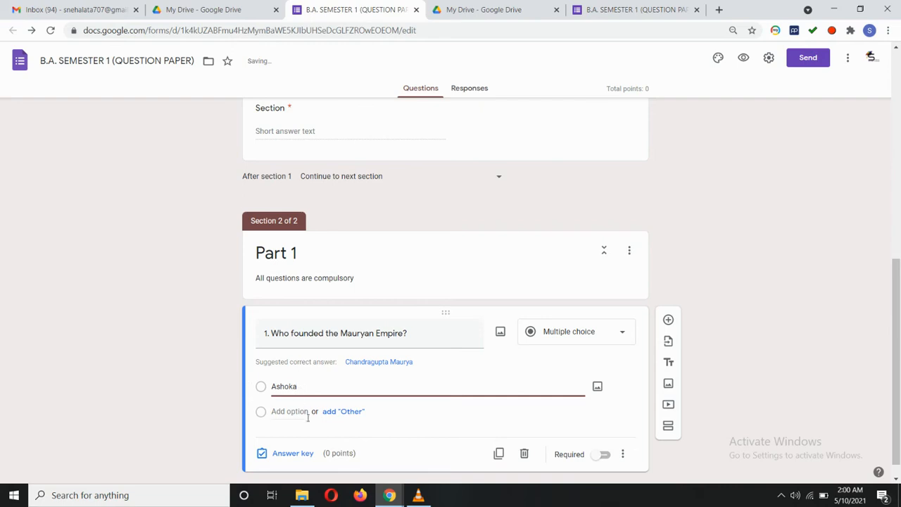
Add options 'Chandragupta Maurya' and 'Bindusara', deleting the extra fourth option.
scroll(357, 410, "down", 1)
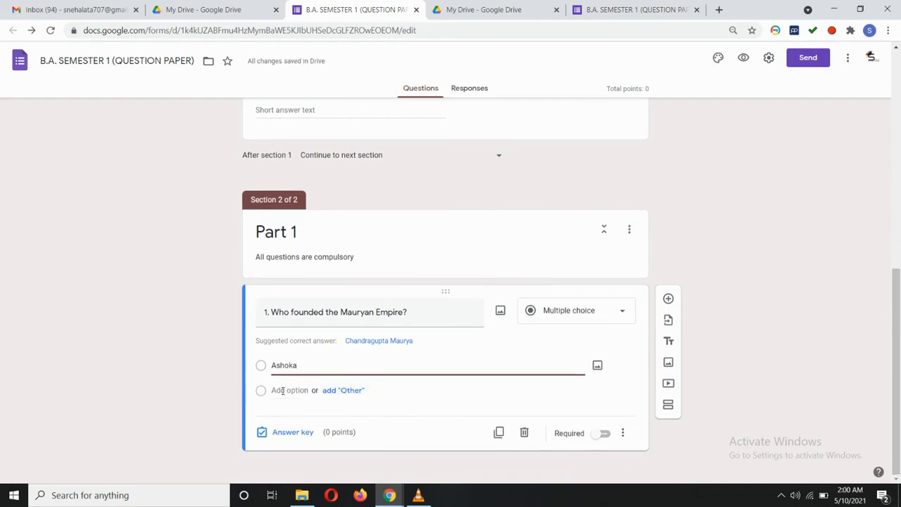
left_click(280, 390)
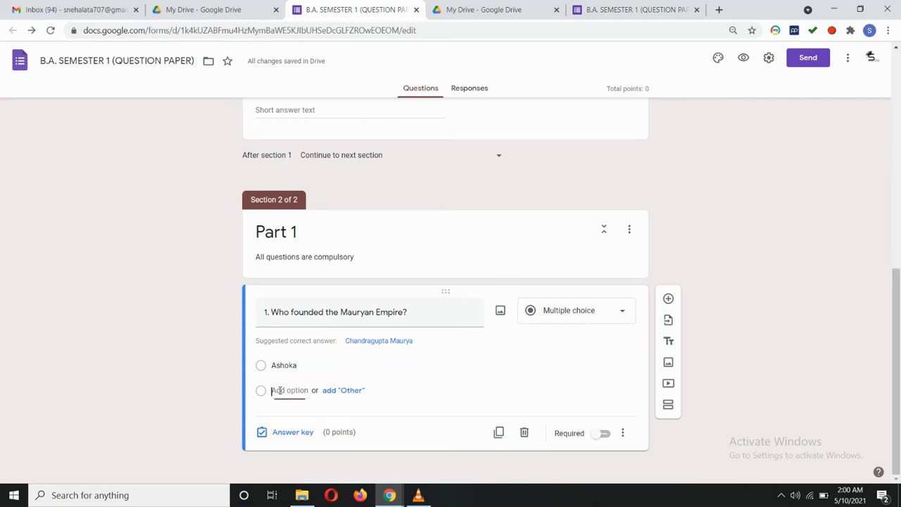
key("BackSpace")
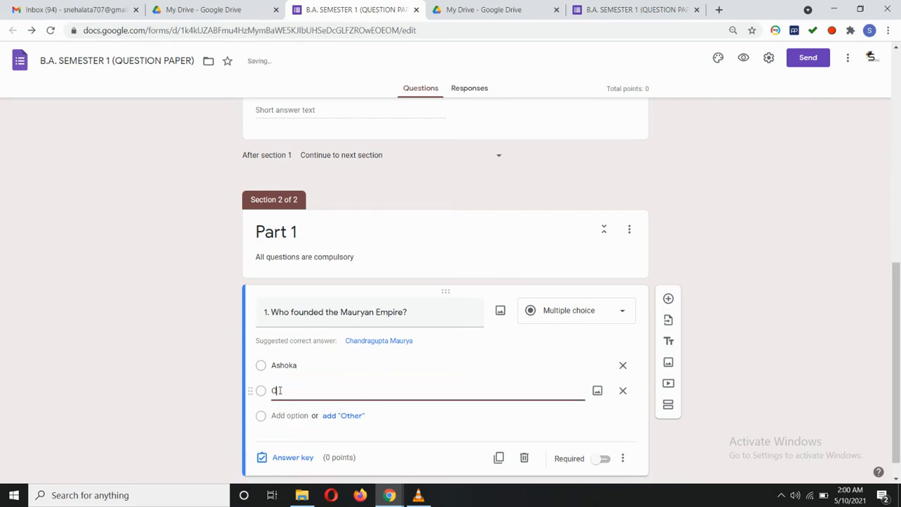
type("Chandragupta Maurya")
left_click(299, 415)
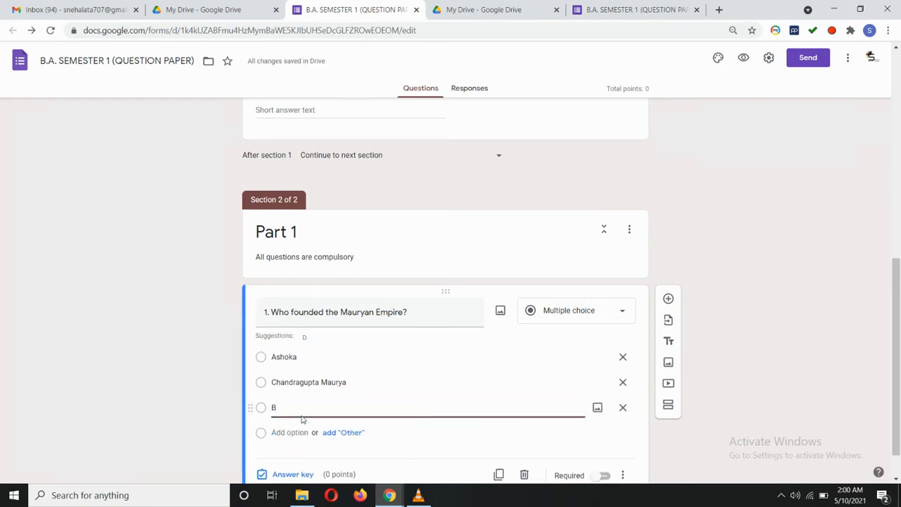
type("Bindusara")
scroll(396, 382, "down", 1)
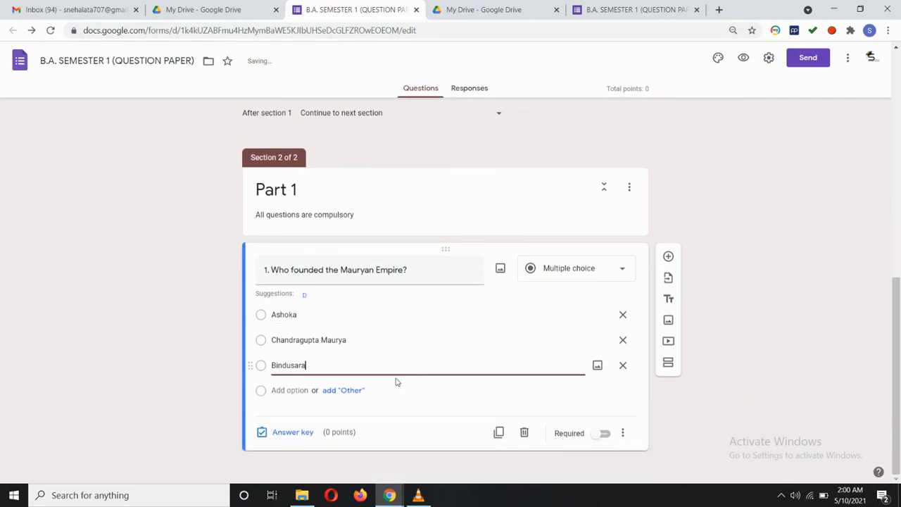
left_click(285, 391)
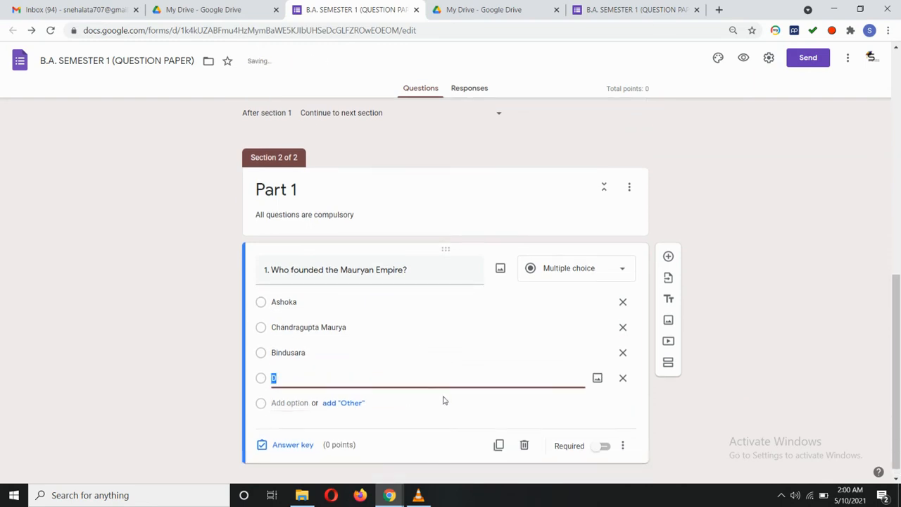
left_click(622, 378)
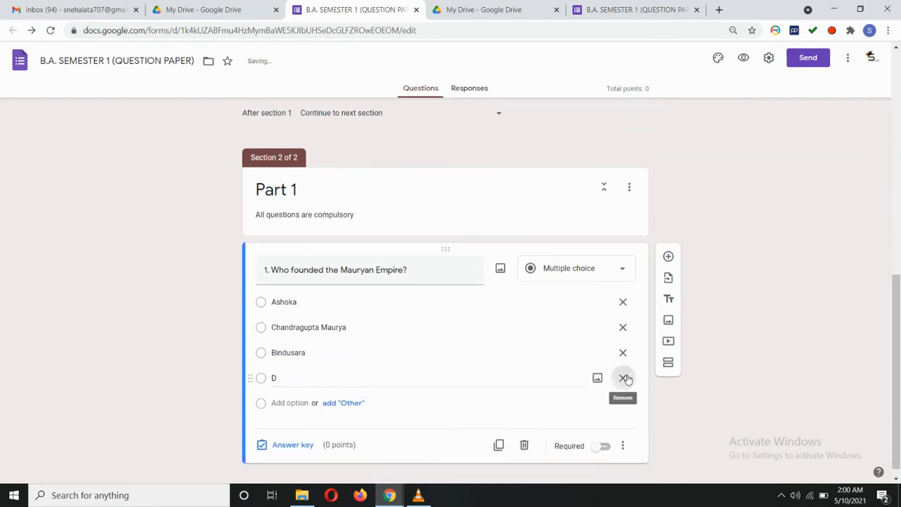
left_click(435, 401)
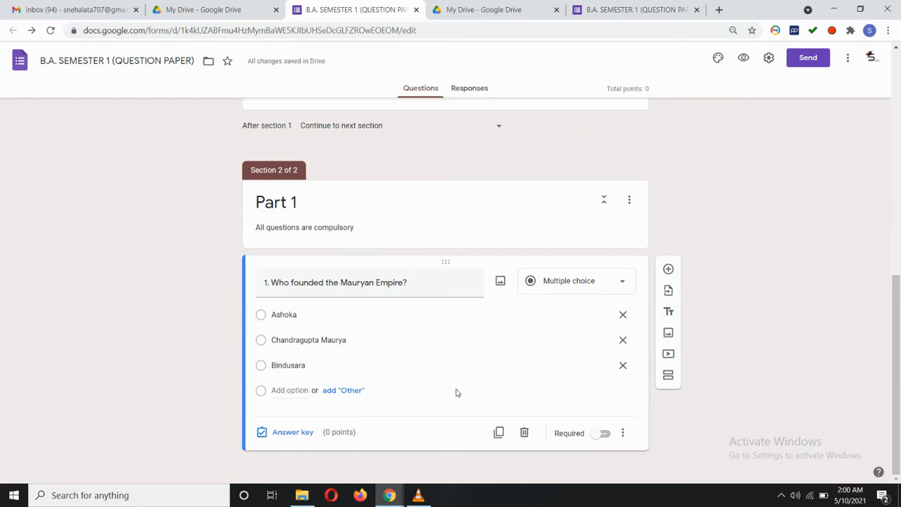
In the answer key, mark Chandragupta Maurya correct for the Mauryan Empire question, worth 2 points.
left_click(291, 433)
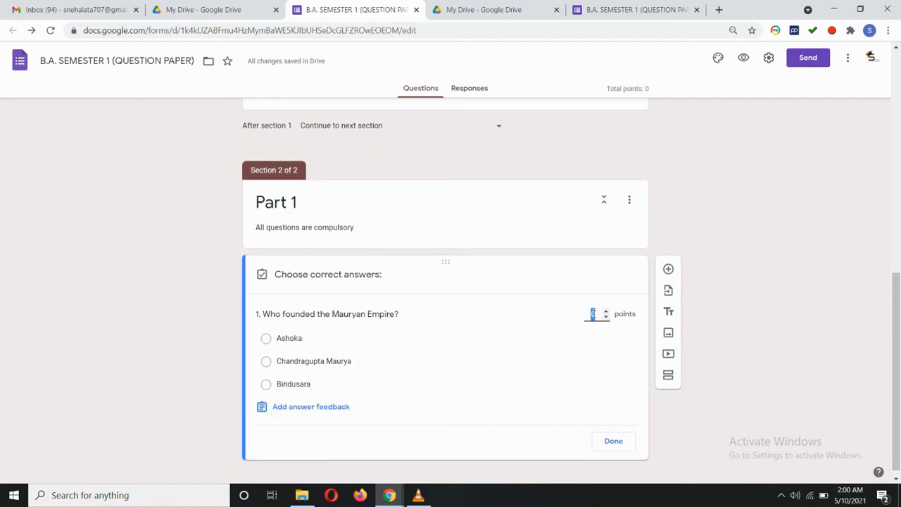
type("2")
left_click(267, 362)
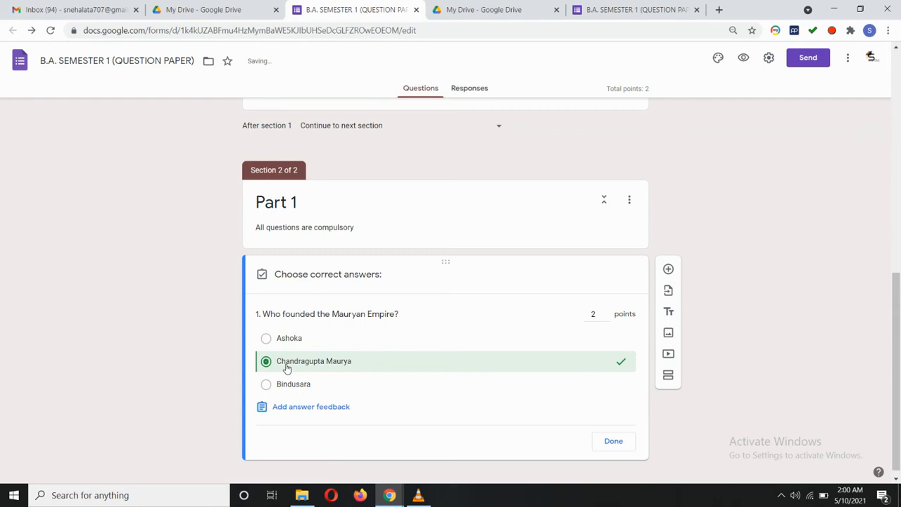
left_click(623, 444)
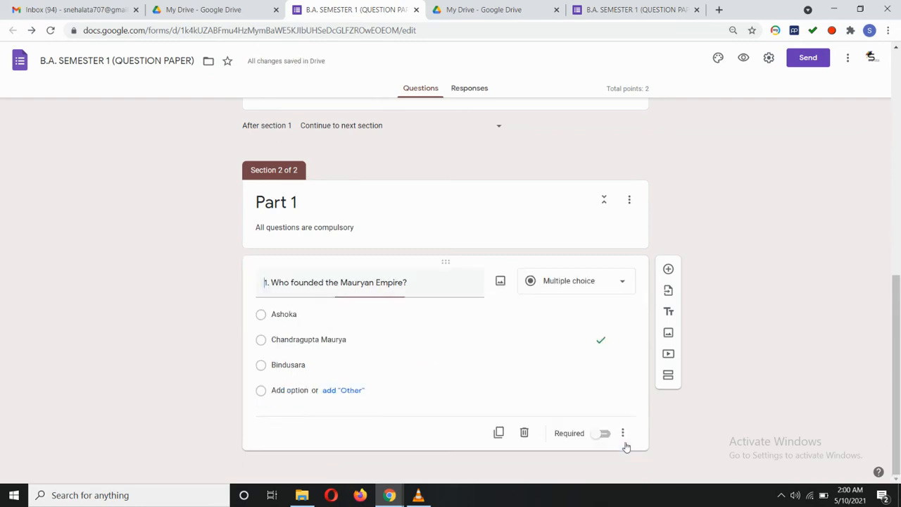
Duplicate the Mauryan Empire question twice, giving three copies and 6 total points.
left_click(499, 436)
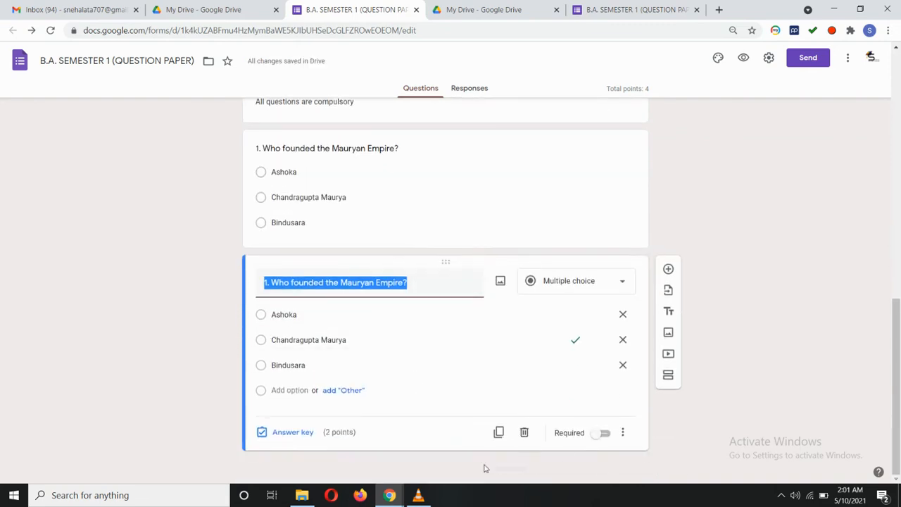
left_click(498, 432)
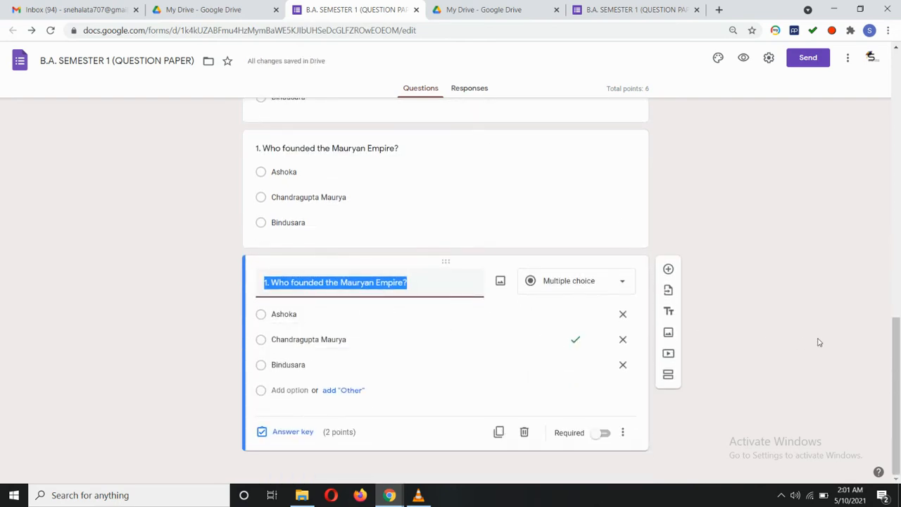
left_click(761, 336)
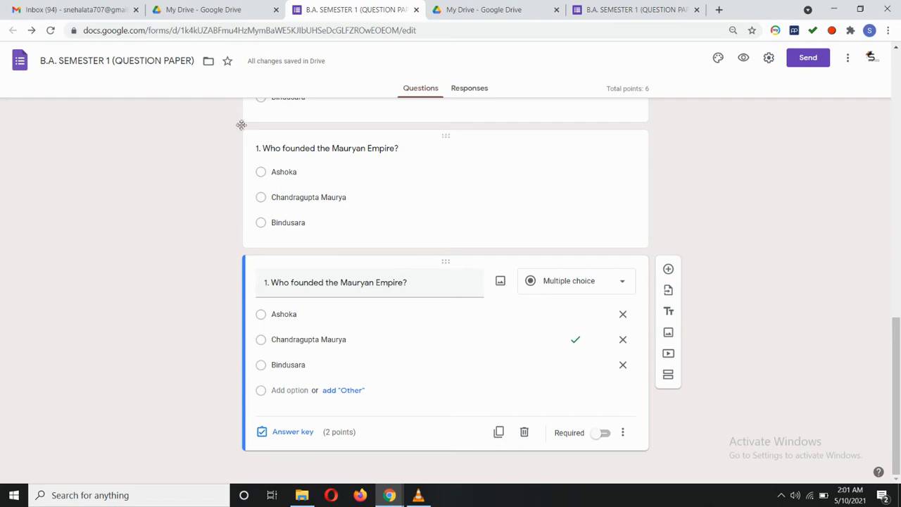
scroll(338, 204, "up", 6)
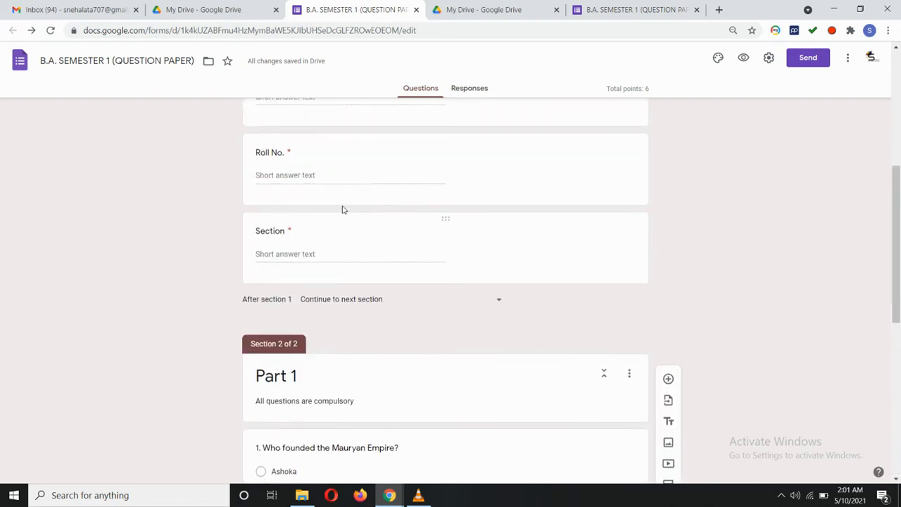
scroll(343, 205, "up", 5)
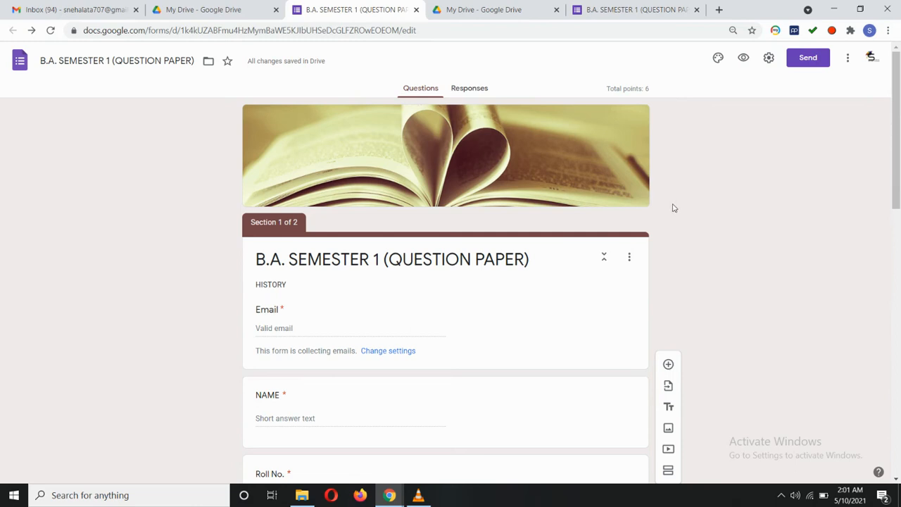
Close the extra form tab, copy the form's respondent link, and open a new browser tab.
left_click(697, 9)
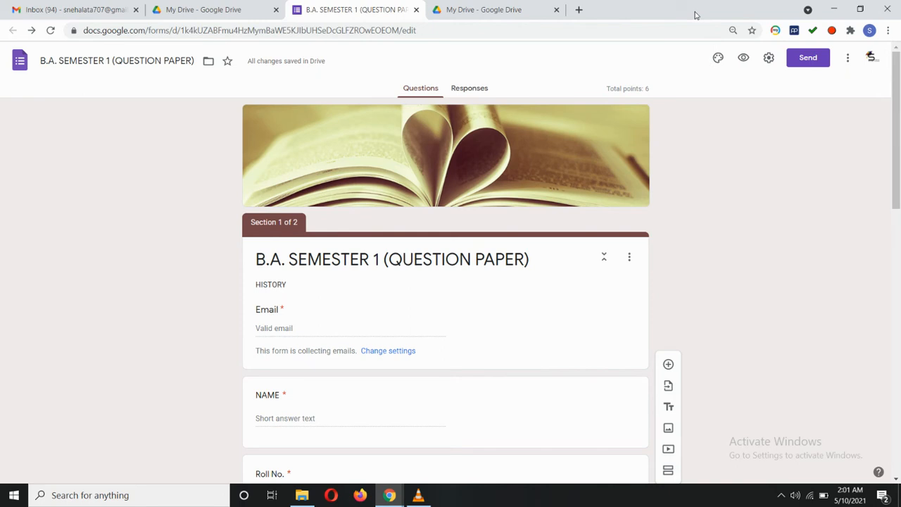
left_click(808, 59)
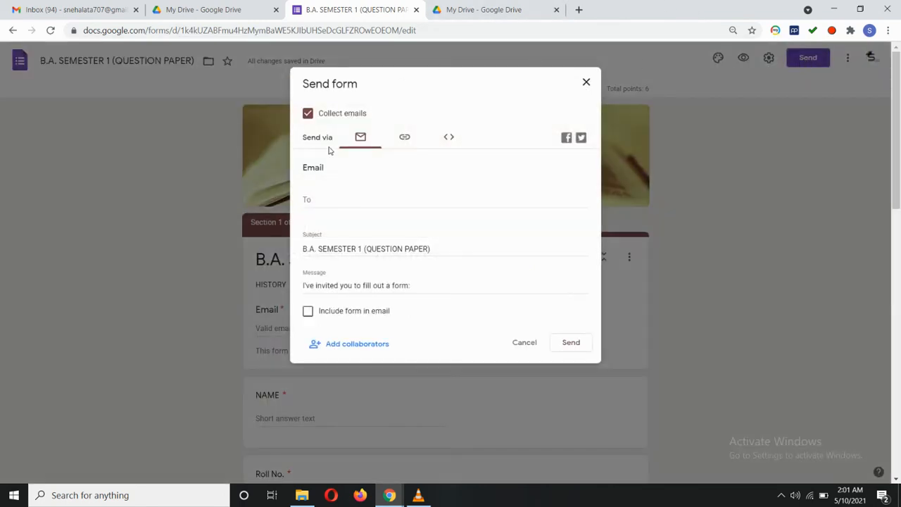
left_click(405, 138)
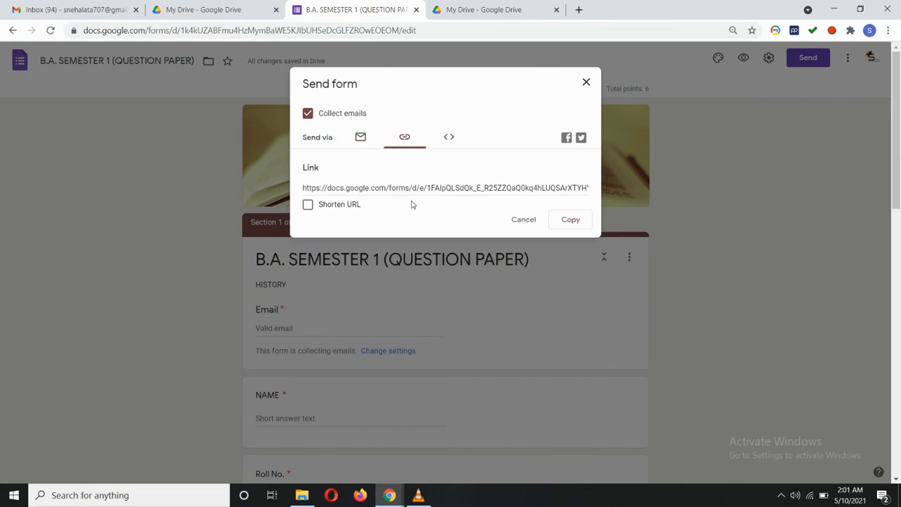
left_click(570, 219)
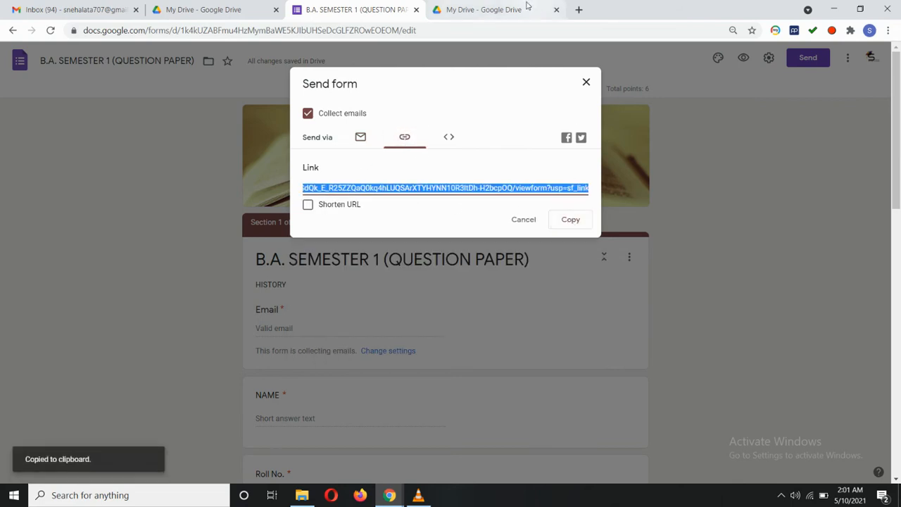
left_click(580, 10)
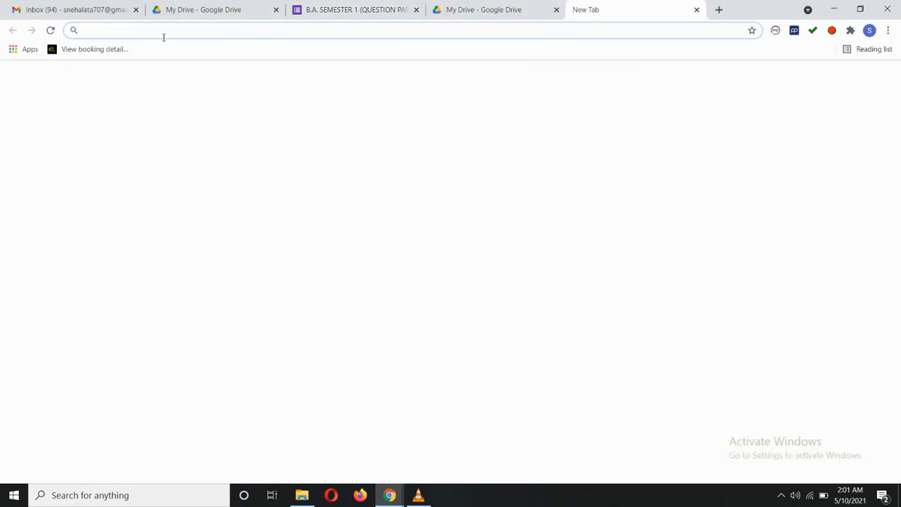
Load the live quiz form from the copied link.
key("ctrl+v")
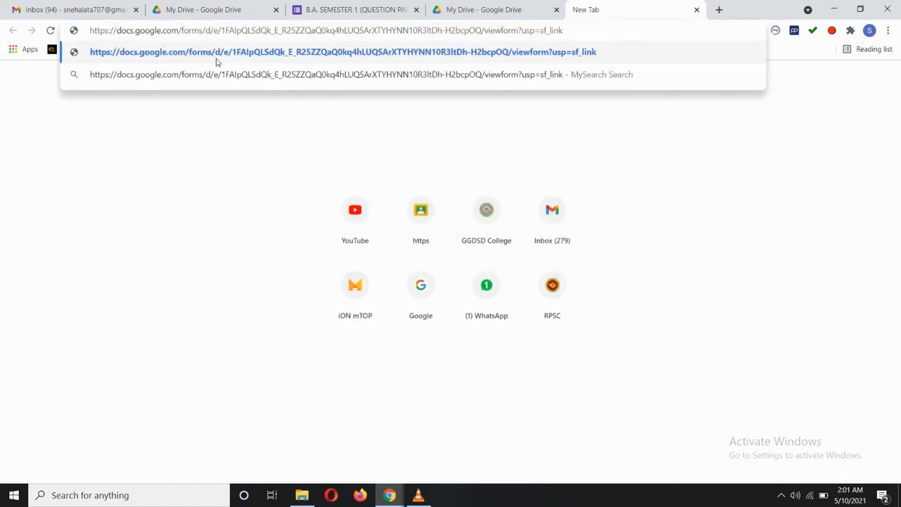
key("Return")
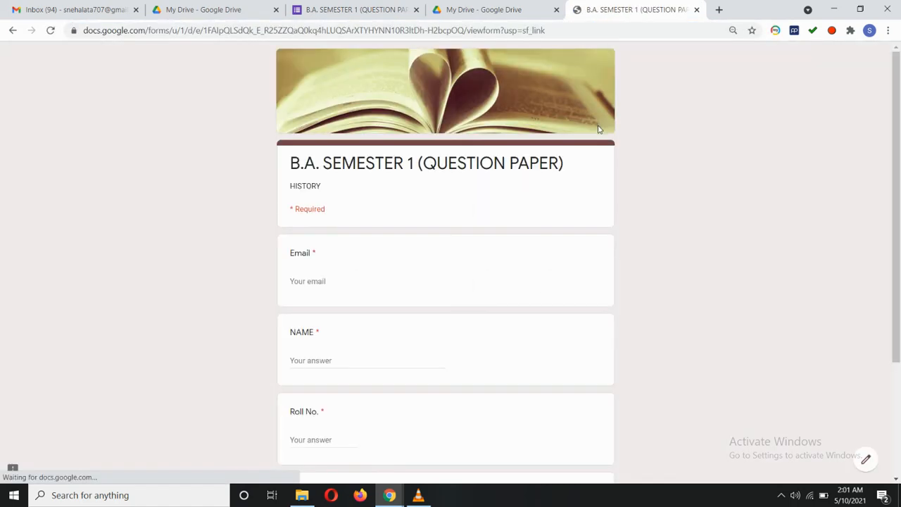
scroll(315, 220, "down", 1)
scroll(315, 221, "down", 2)
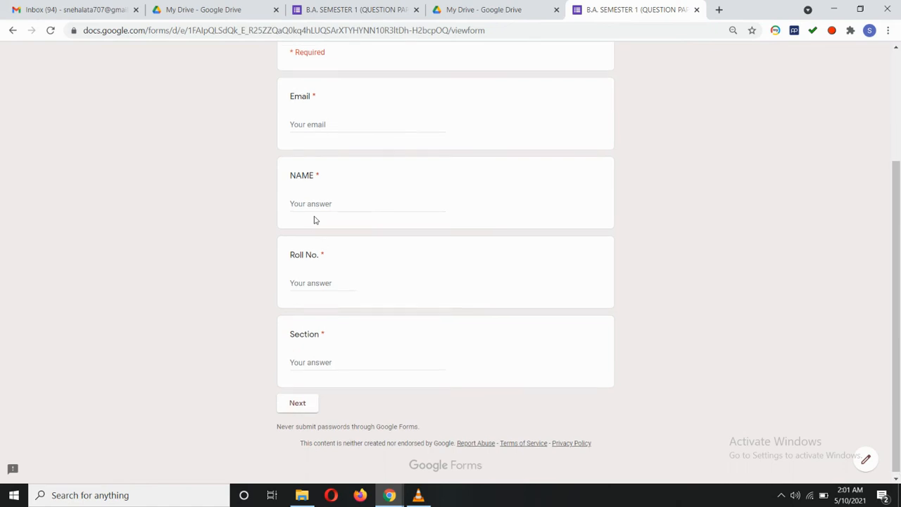
scroll(315, 220, "up", 3)
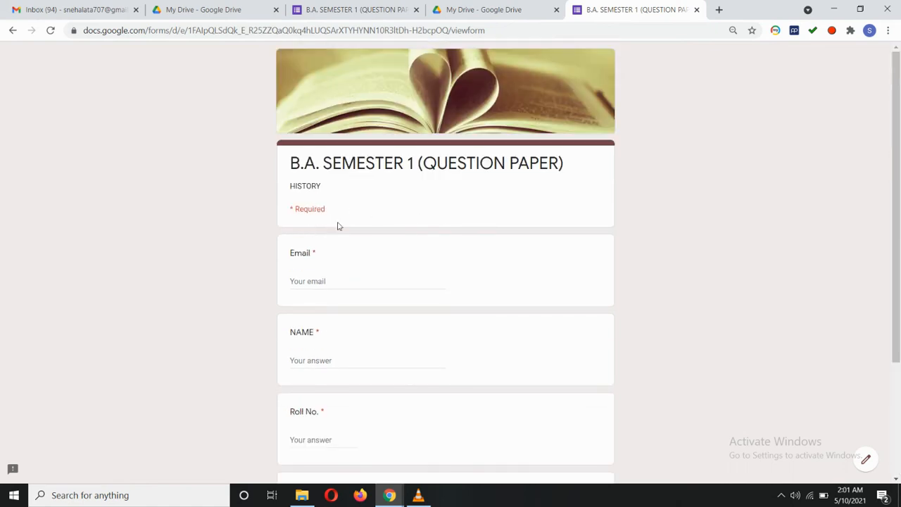
Enter the respondent's email address and pick the suggested name.
left_click(310, 280)
type("s")
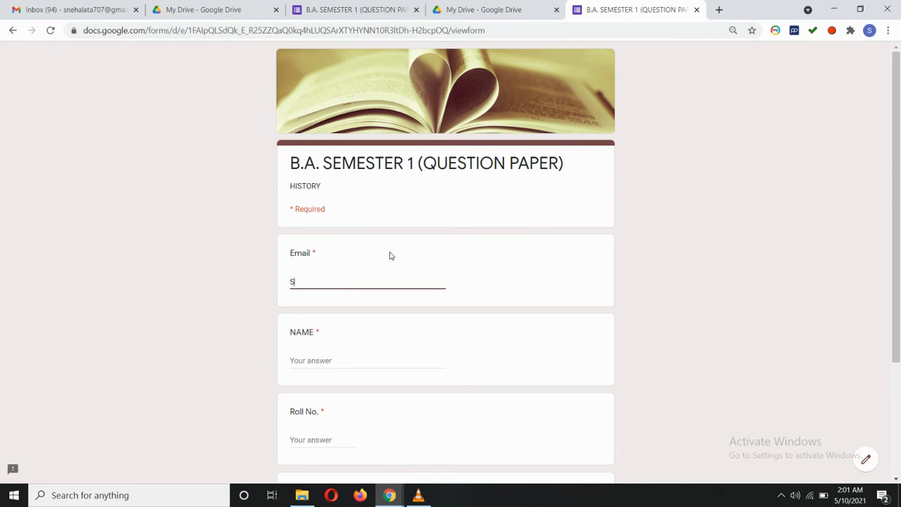
key("BackSpace")
left_click(326, 360)
left_click(326, 383)
Enter roll number 1 and section C, then continue to the quiz questions.
left_click(323, 439)
type("123")
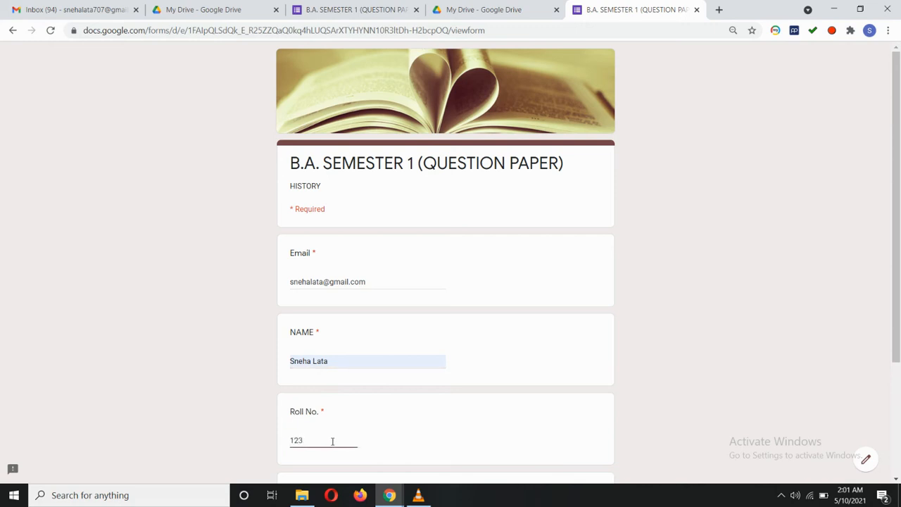
scroll(332, 441, "down", 3)
left_click(313, 357)
type("C")
left_click(294, 407)
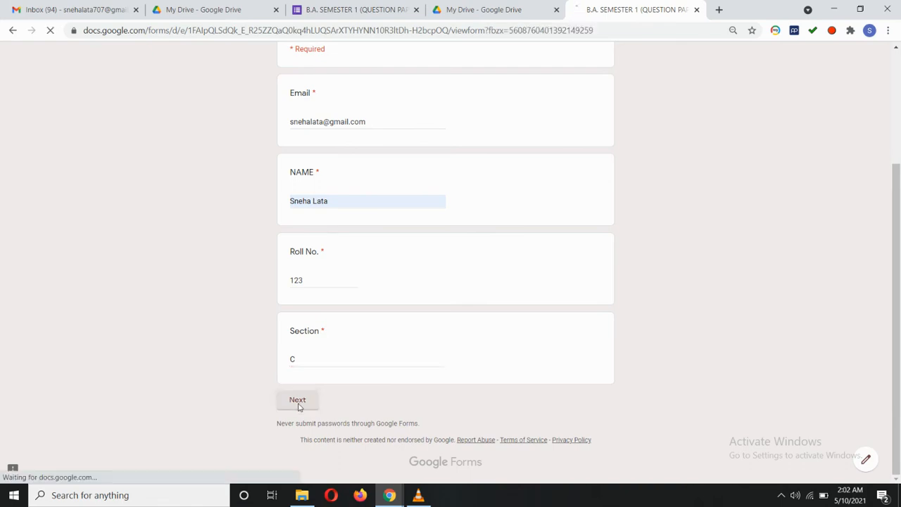
Choose Chandragupta Maurya for all three Mauryan Empire questions and submit the response.
scroll(406, 373, "down", 2)
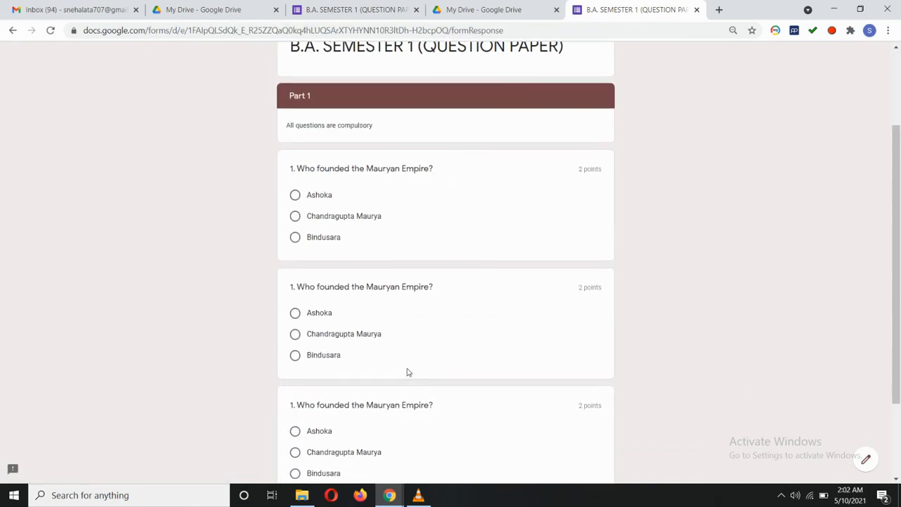
left_click(295, 216)
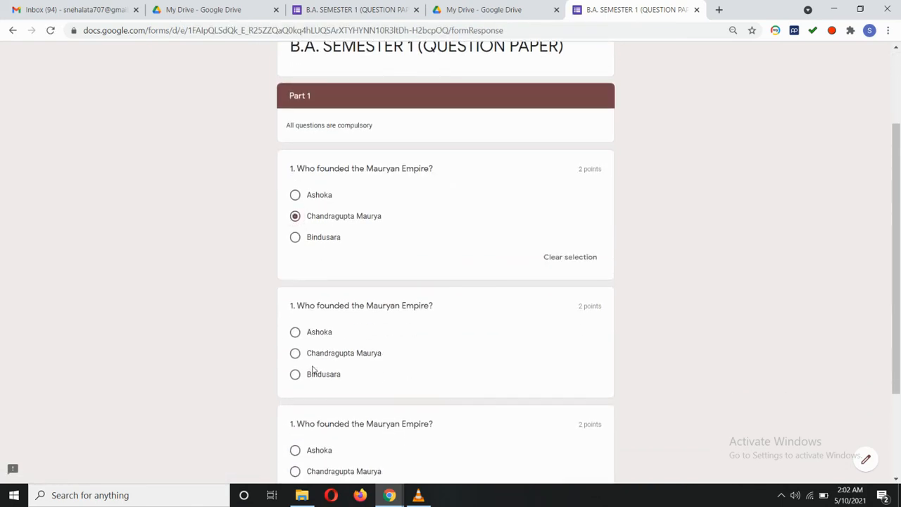
left_click(295, 352)
scroll(295, 357, "down", 2)
scroll(295, 356, "down", 1)
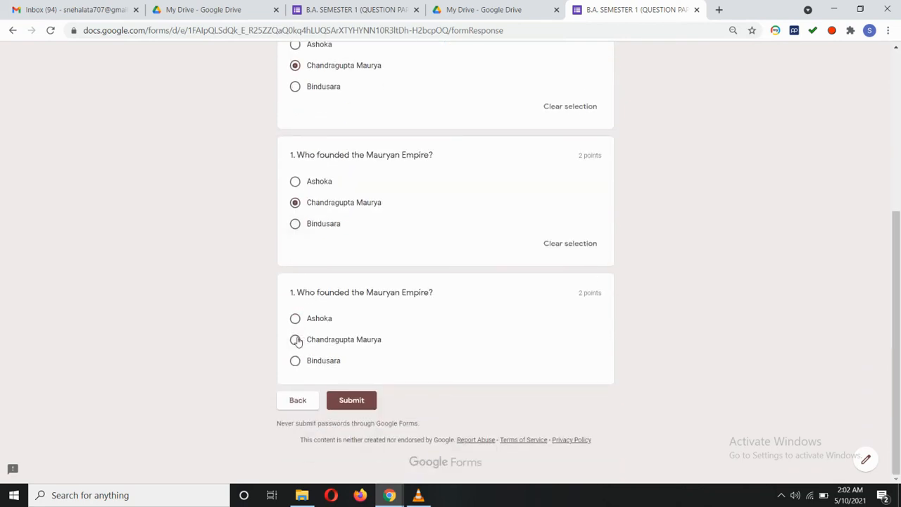
left_click(296, 339)
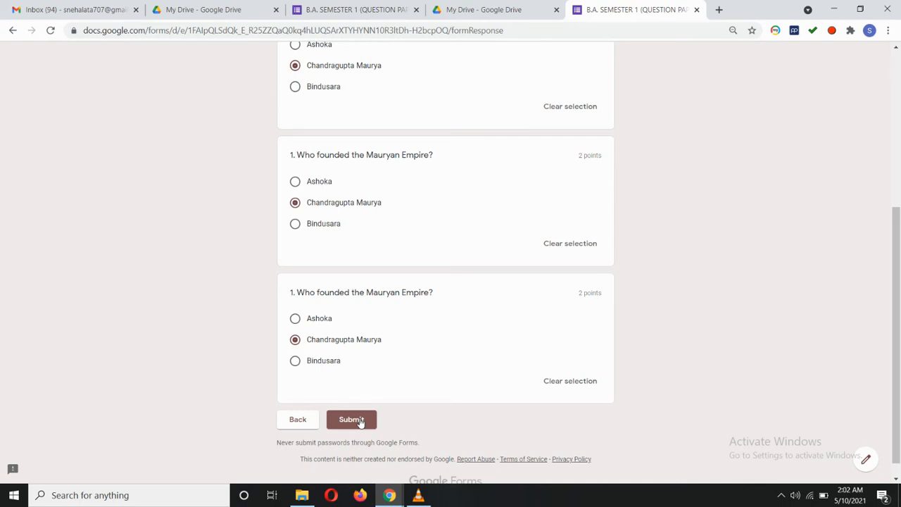
left_click(360, 421)
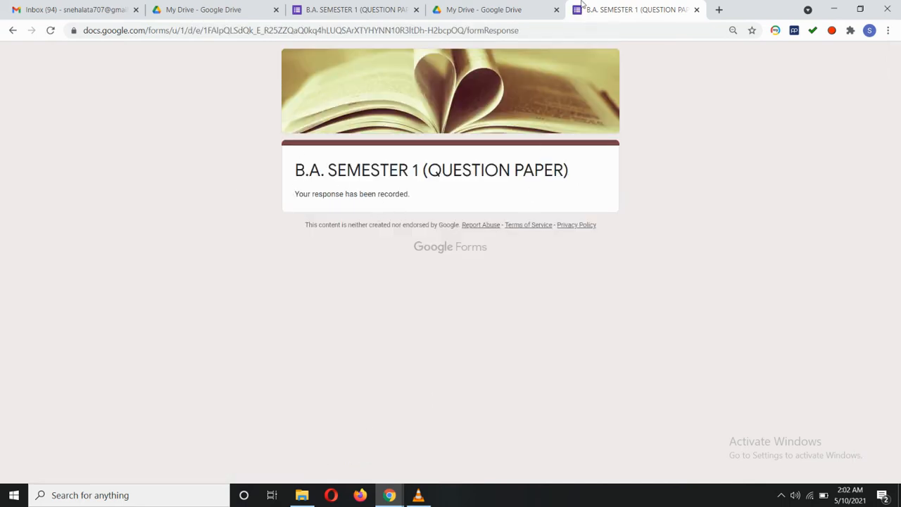
Back in the form editor, dismiss the Send dialog and review the 6/6 Responses summary.
left_click(359, 9)
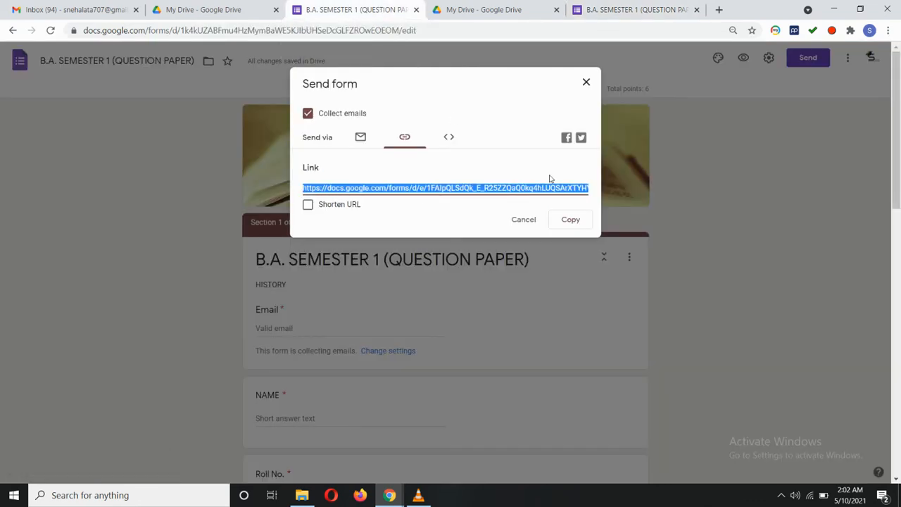
left_click(586, 82)
scroll(702, 179, "down", 2)
scroll(702, 179, "up", 2)
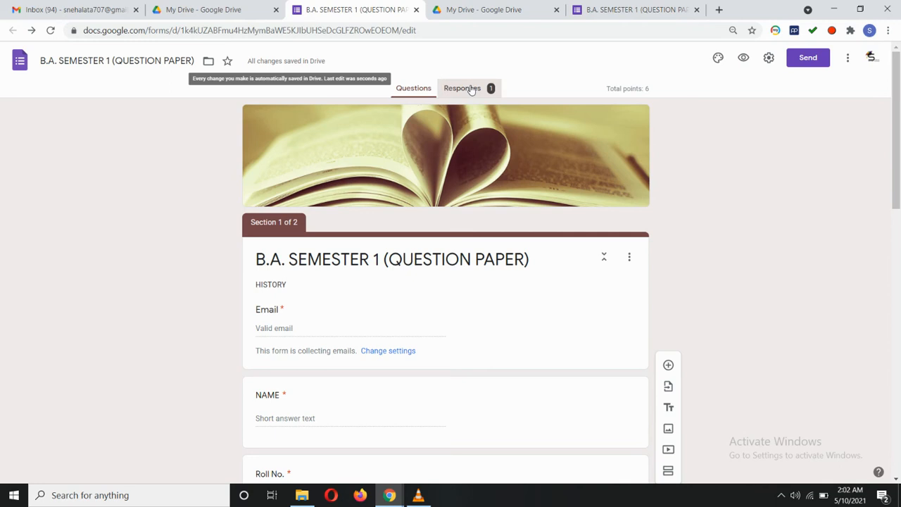
left_click(472, 89)
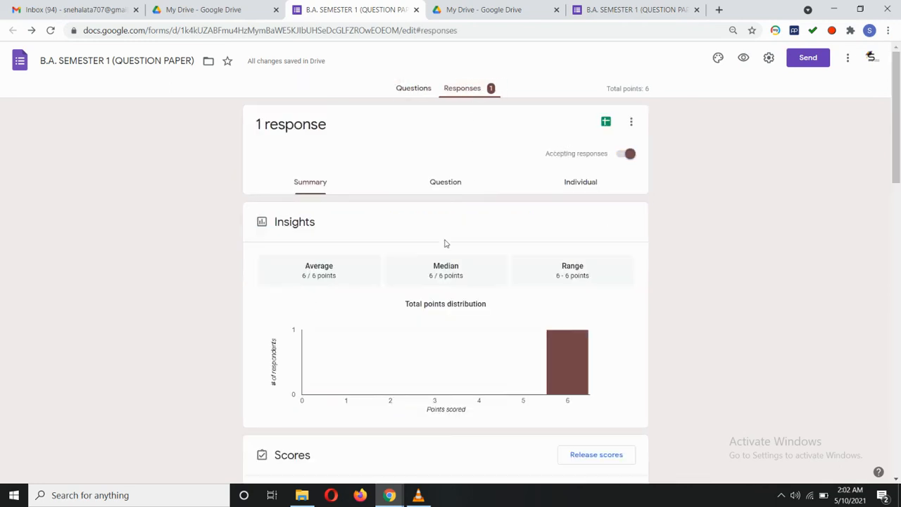
scroll(444, 248, "down", 3)
scroll(326, 345, "down", 2)
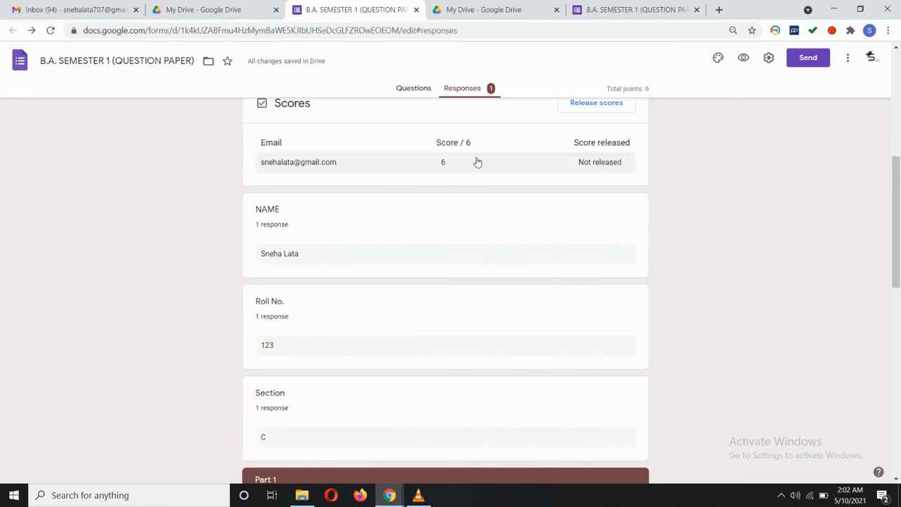
scroll(275, 297, "down", 10)
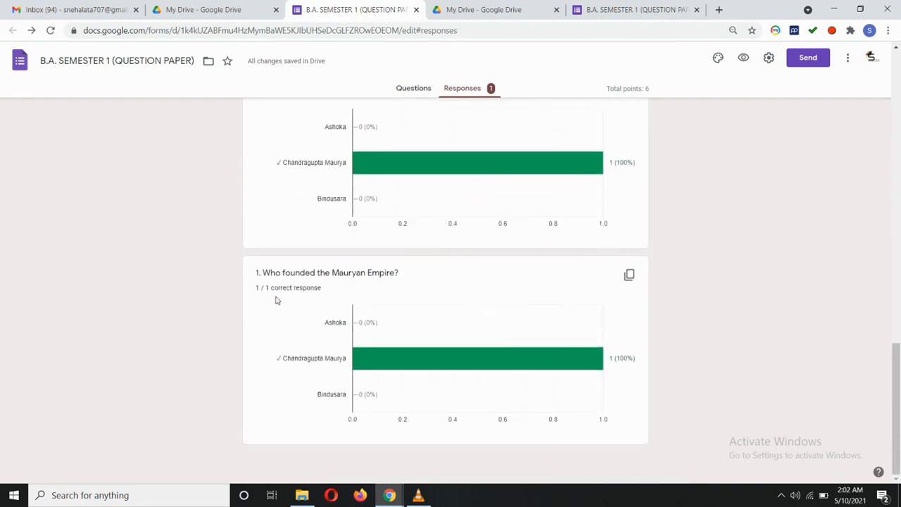
scroll(277, 300, "up", 15)
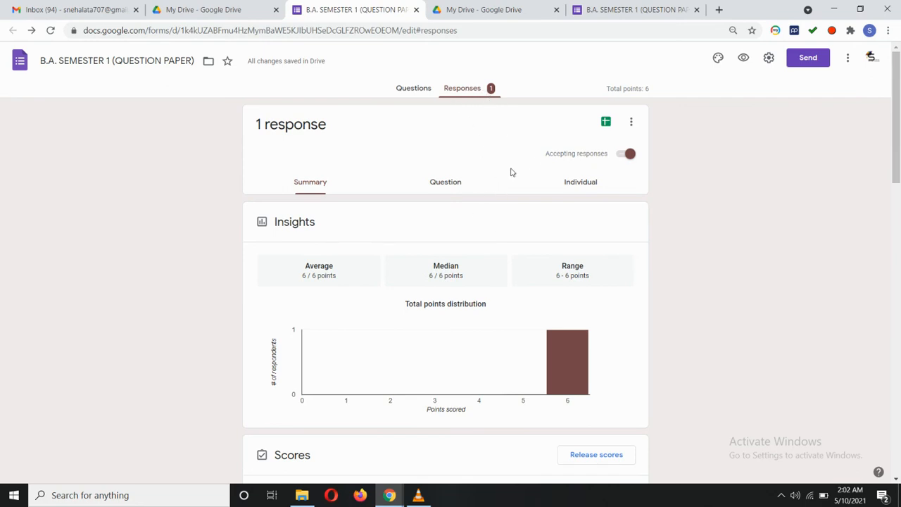
Switch Accepting responses off so the quiz reads 'This form is no longer accepting responses'.
left_click(630, 155)
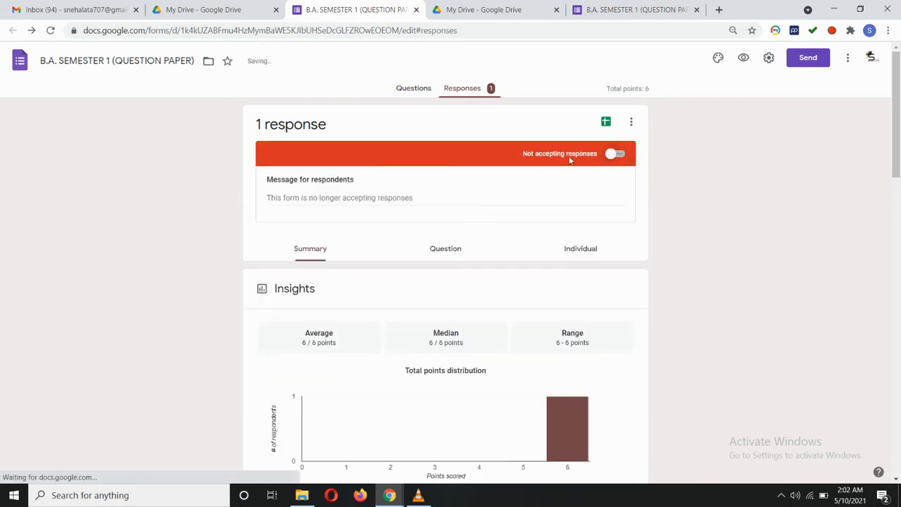
left_click(612, 155)
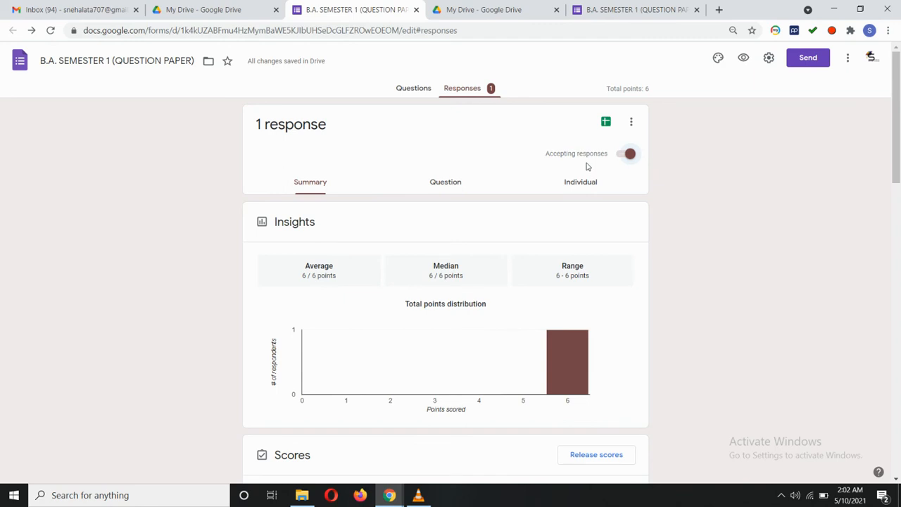
left_click(626, 153)
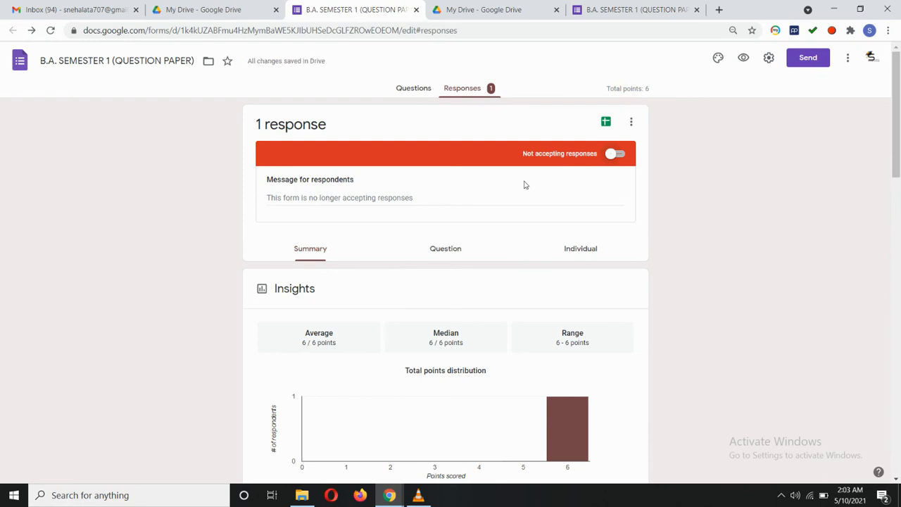
scroll(524, 185, "down", 12)
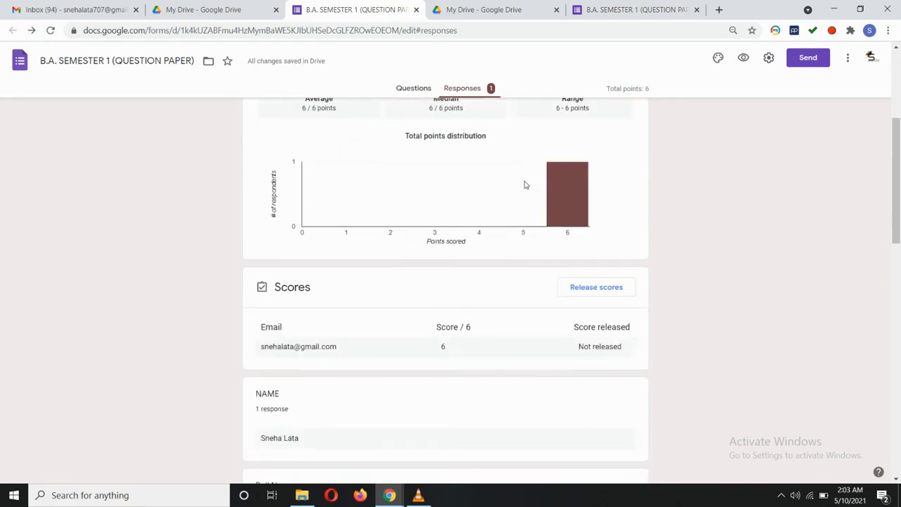
scroll(525, 185, "up", 15)
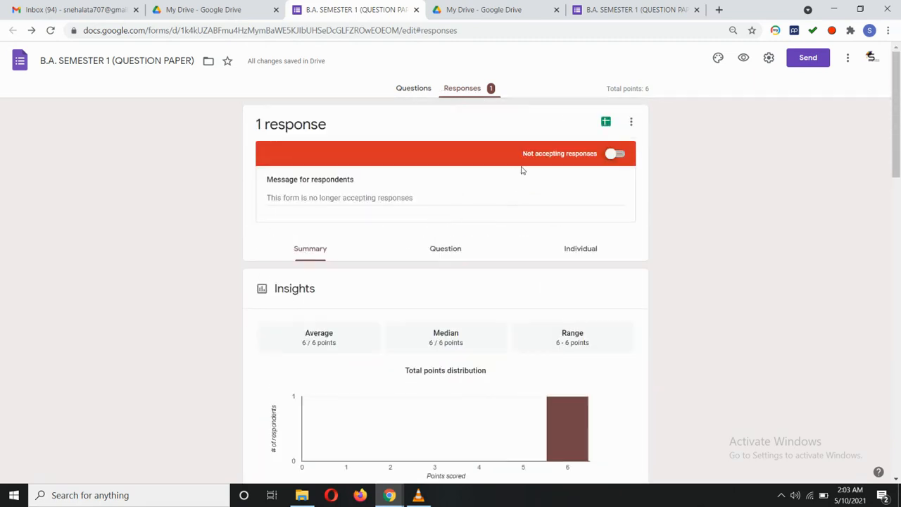
Create a new Google Sheets spreadsheet linked to the quiz responses.
left_click(606, 124)
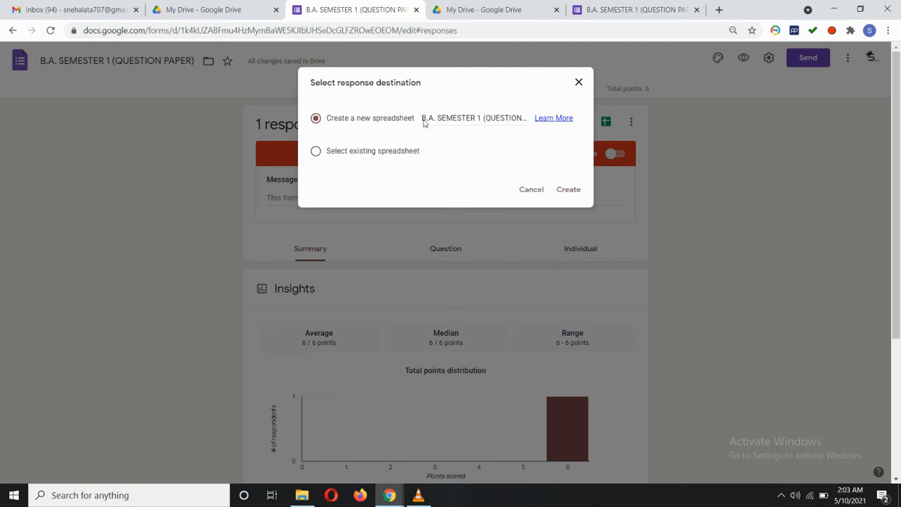
left_click(569, 190)
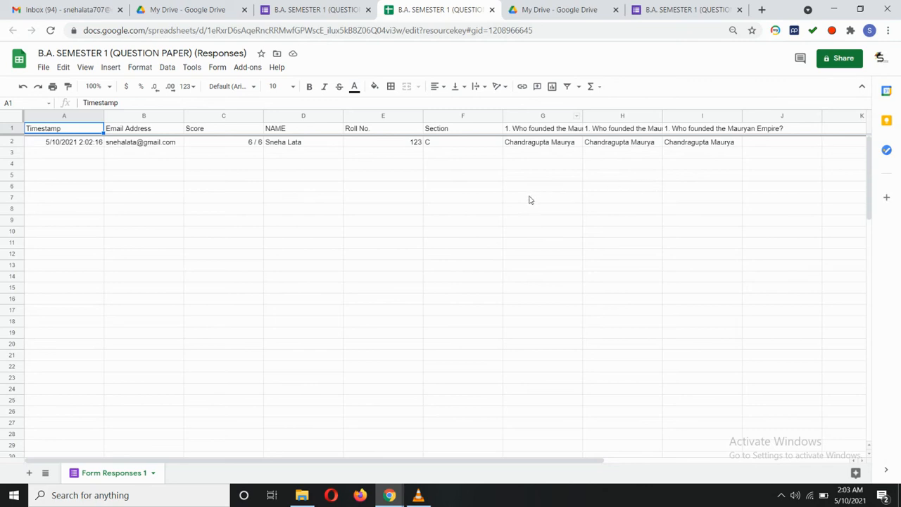
Close the responses spreadsheet's browser tab.
left_click(493, 10)
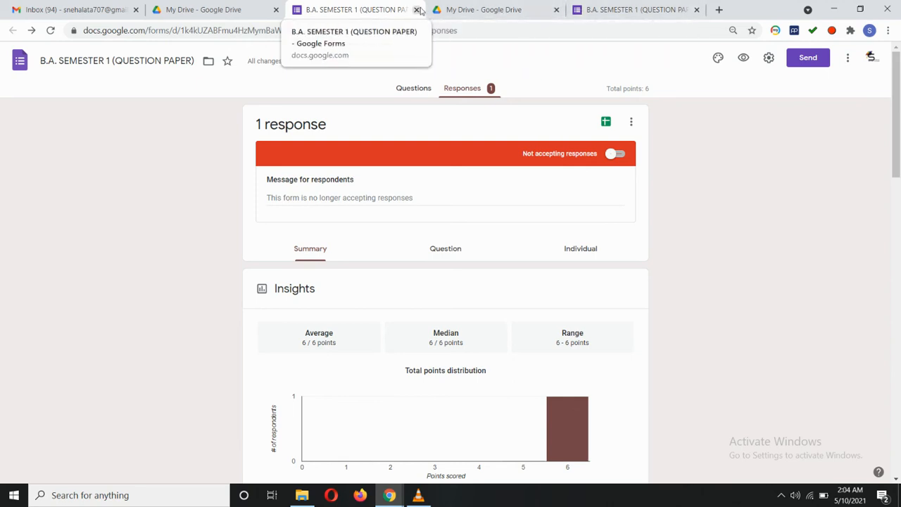
Switch to the My Drive - Google Drive browser tab.
left_click(238, 10)
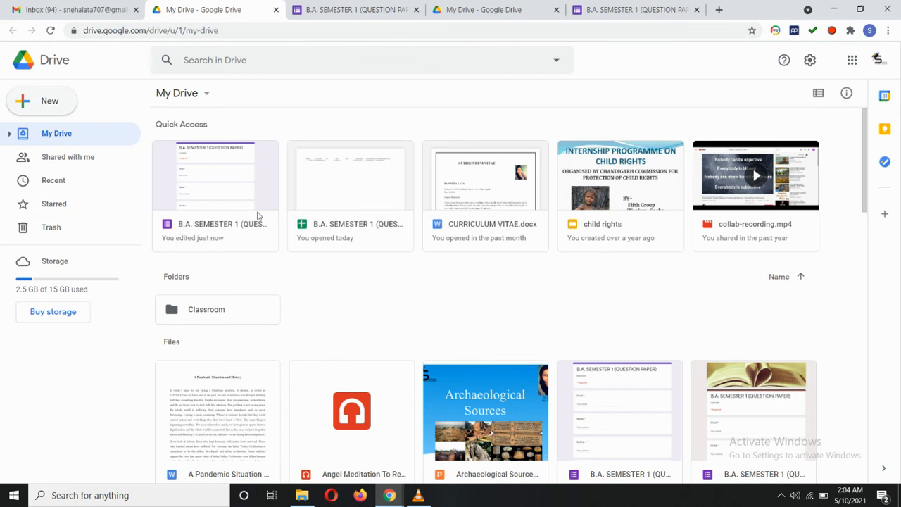
Open the quiz form, return to My Drive, and open the form's sharing settings.
double_click(227, 180)
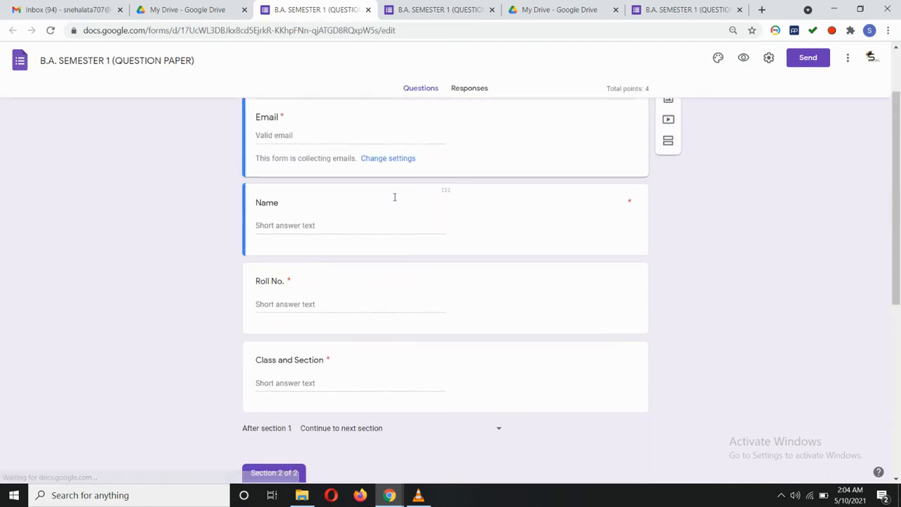
left_click(186, 9)
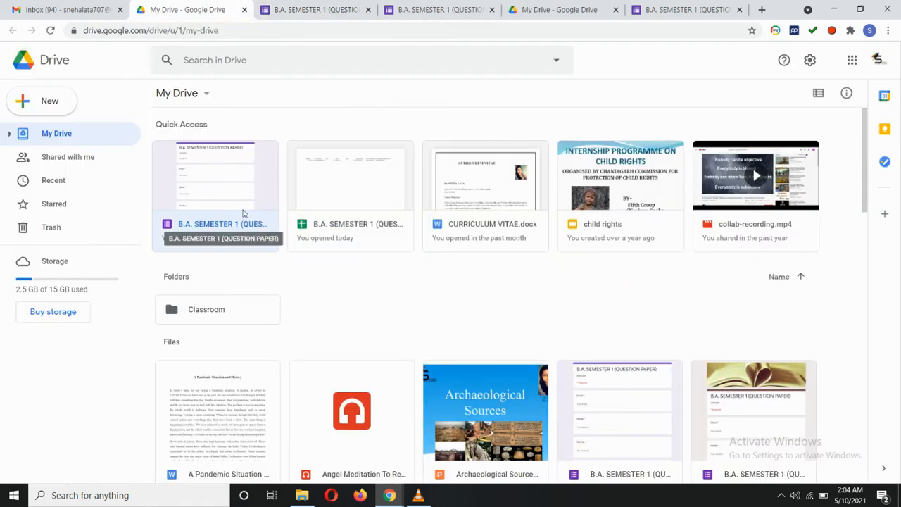
right_click(216, 238)
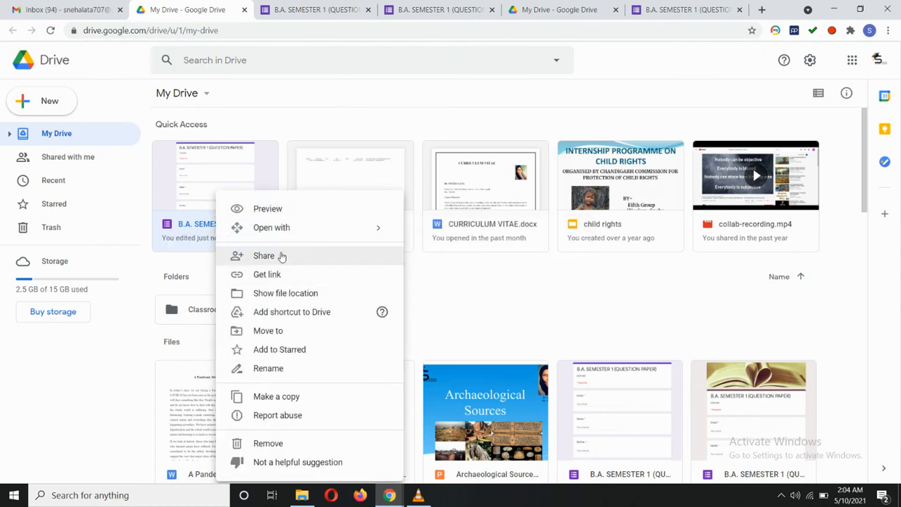
left_click(280, 255)
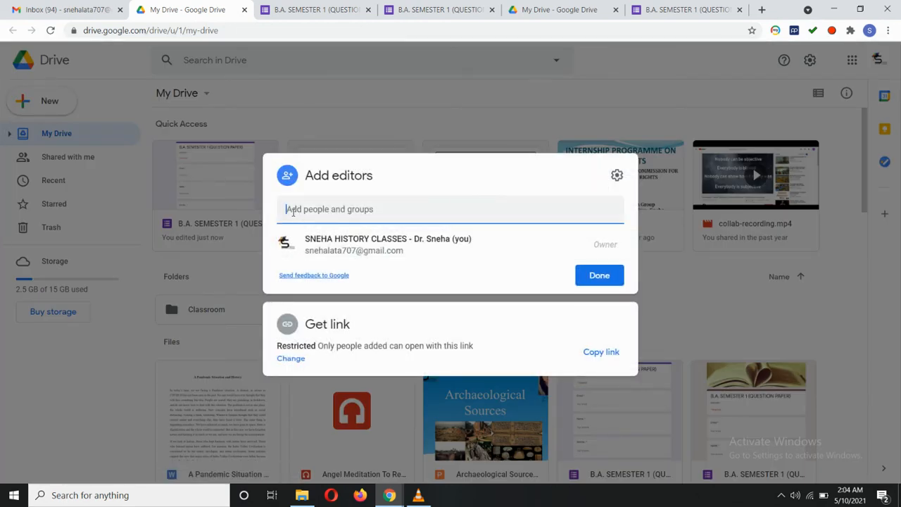
Begin adding a collaborator with the Editor role, then cancel and close the share dialog.
left_click(293, 213)
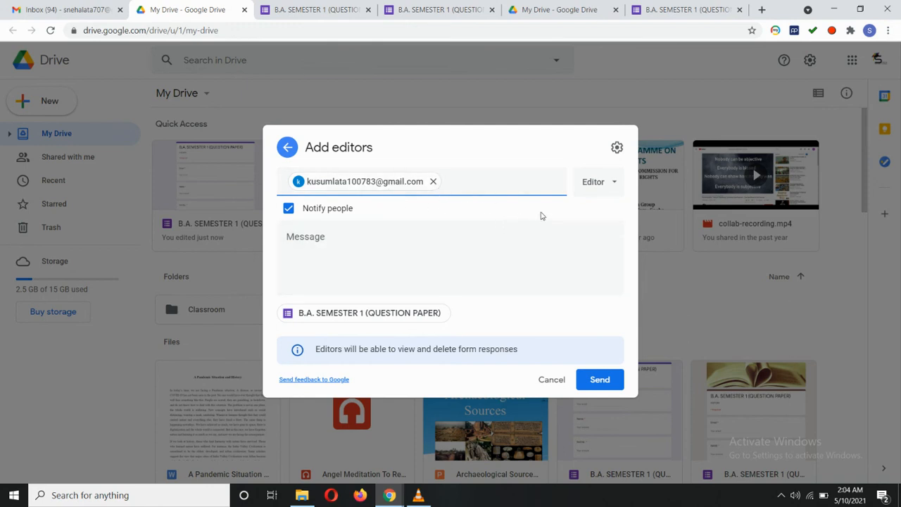
left_click(598, 182)
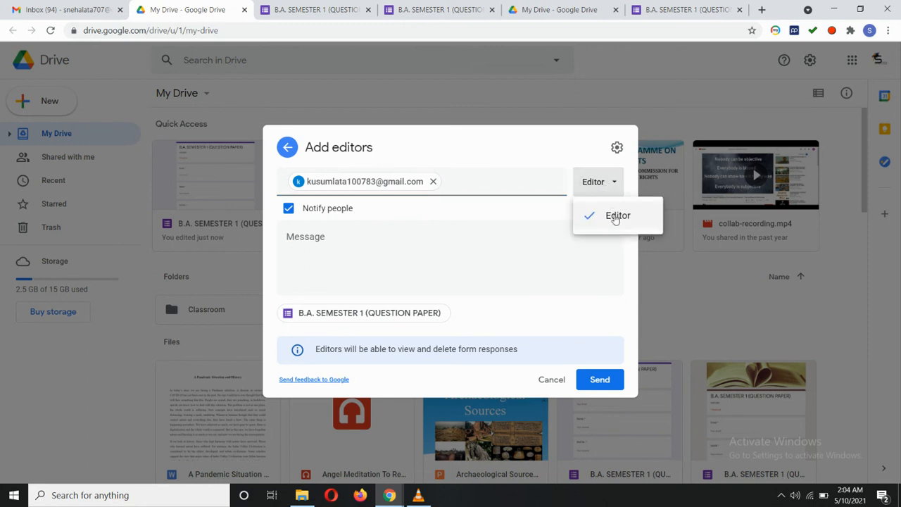
left_click(599, 214)
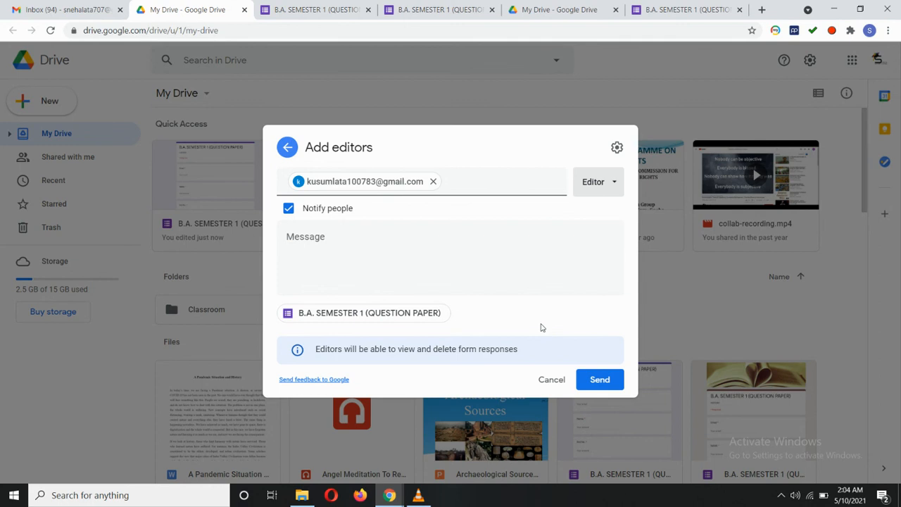
left_click(555, 382)
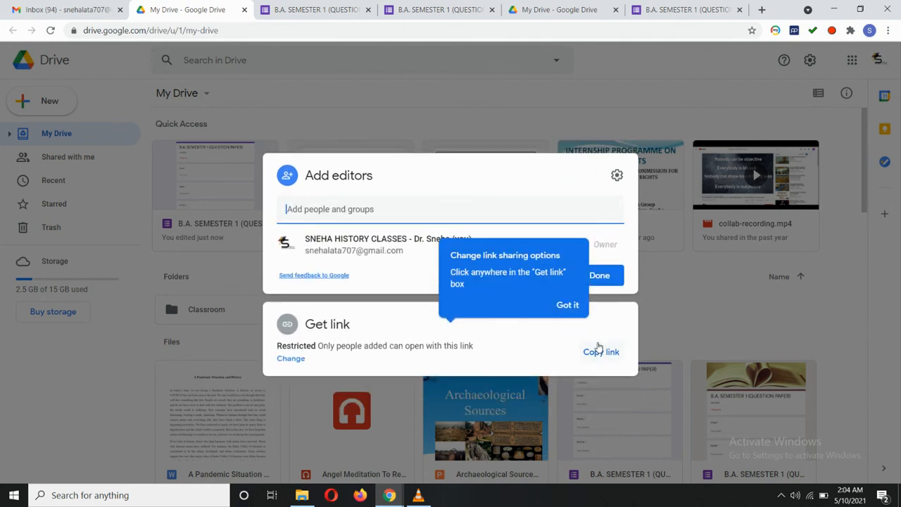
left_click(237, 280)
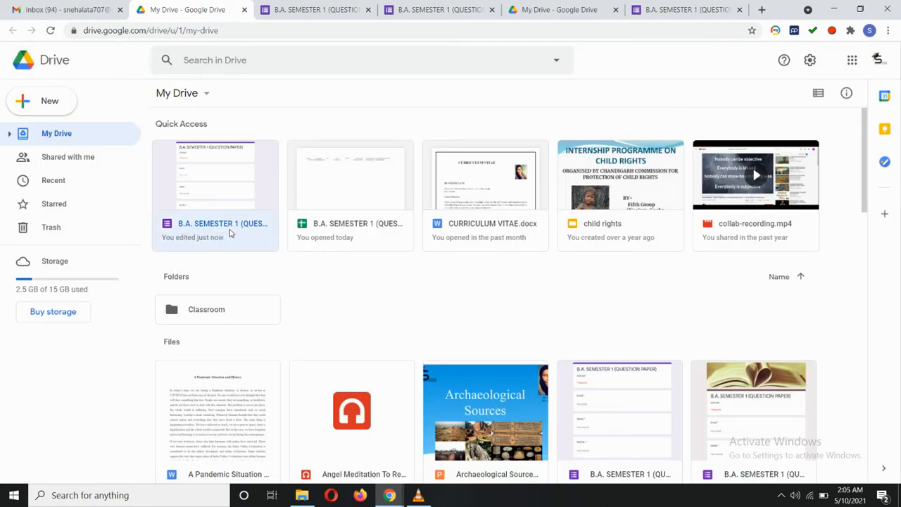
Open the B.A. SEMESTER 1 (QUESTION PAPER) form for editing from Quick Access.
right_click(231, 233)
mouse_move(251, 227)
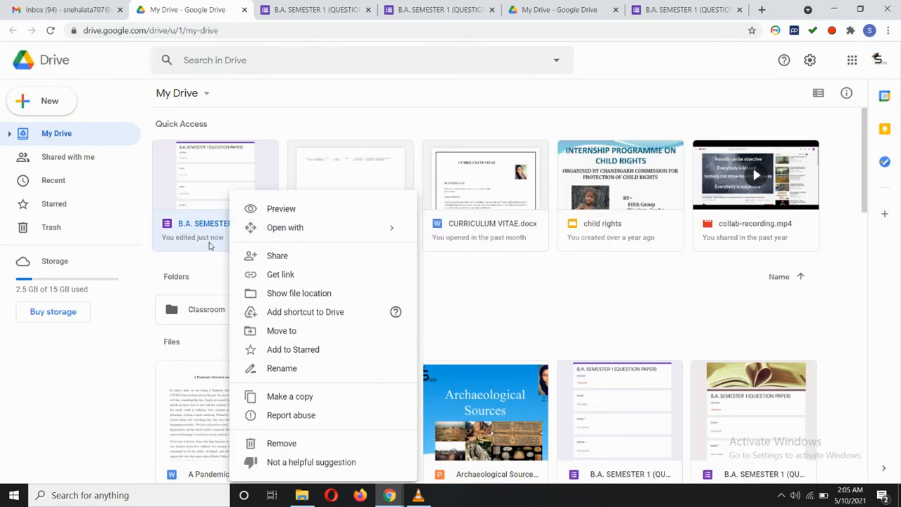
left_click(209, 245)
double_click(237, 170)
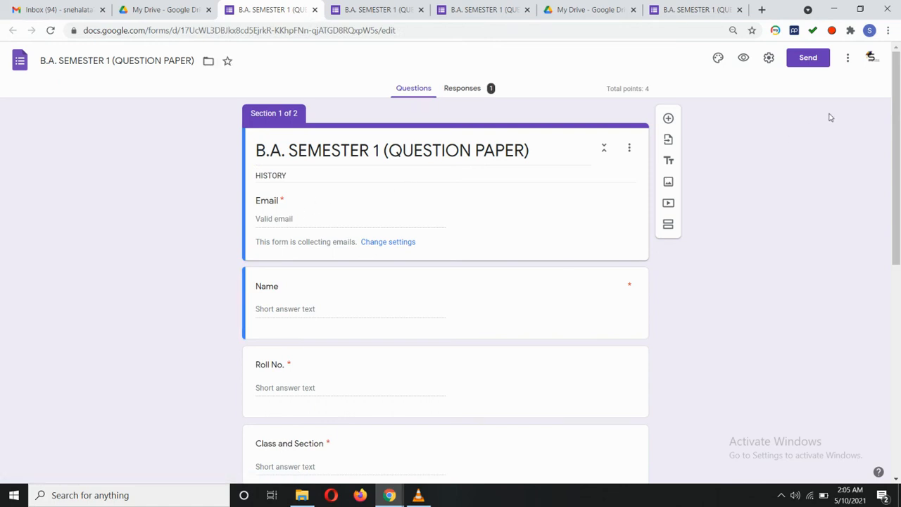
Make a copy of the B.A. SEMESTER 1 (QUESTION PAPER) form from the More menu.
left_click(848, 57)
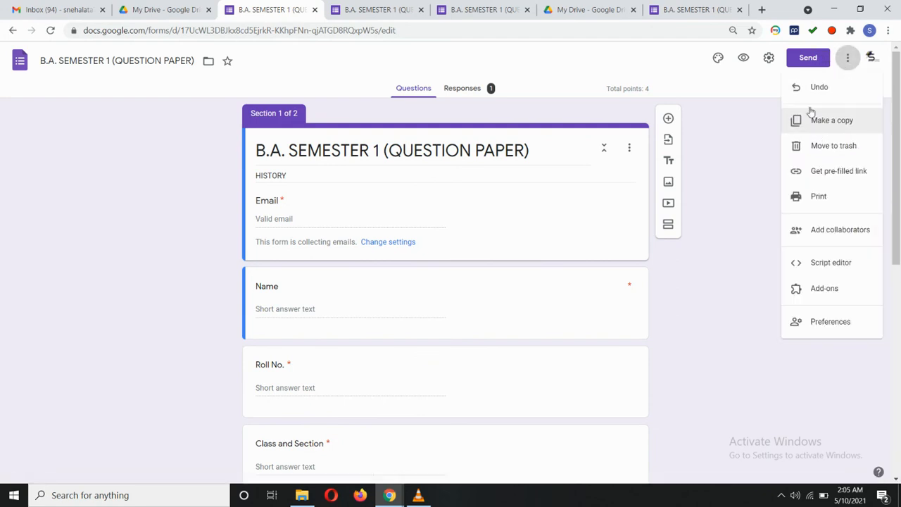
left_click(748, 74)
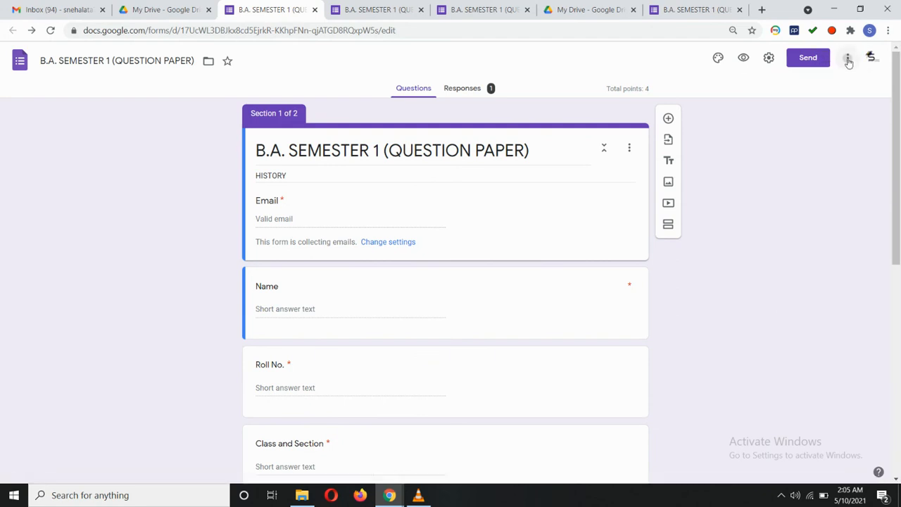
left_click(849, 59)
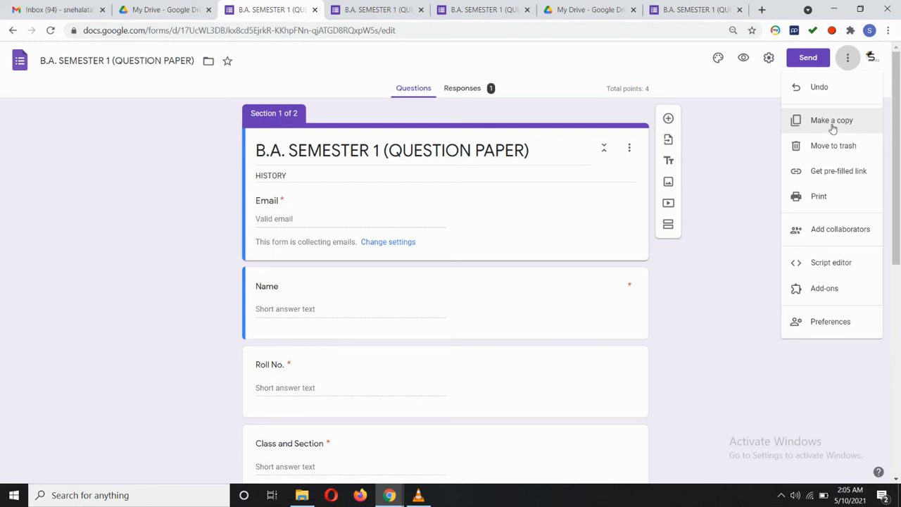
left_click(833, 124)
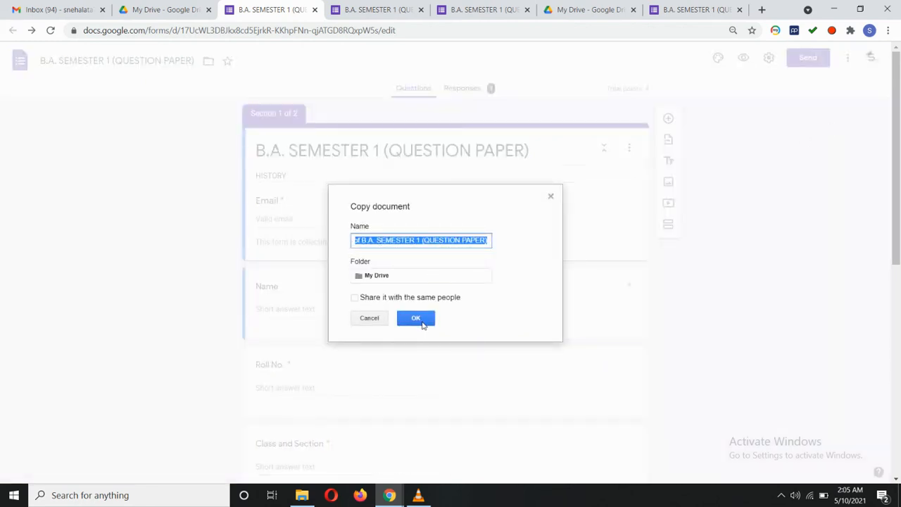
left_click(416, 319)
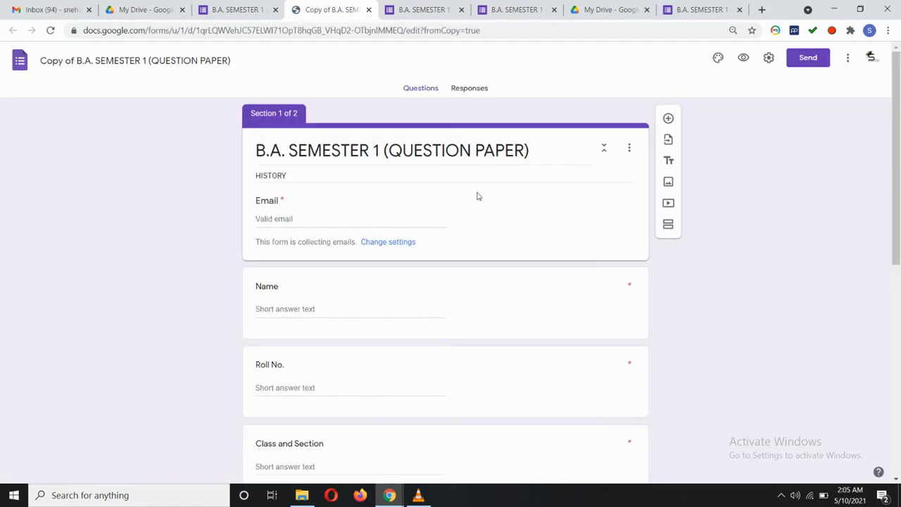
Return to the original question paper form, then to the My Drive file list.
scroll(478, 196, "down", 6)
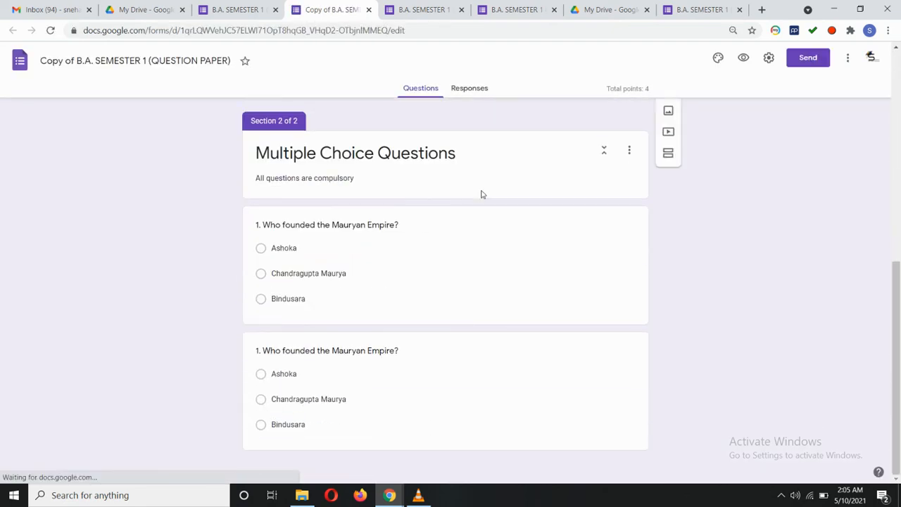
scroll(483, 195, "up", 6)
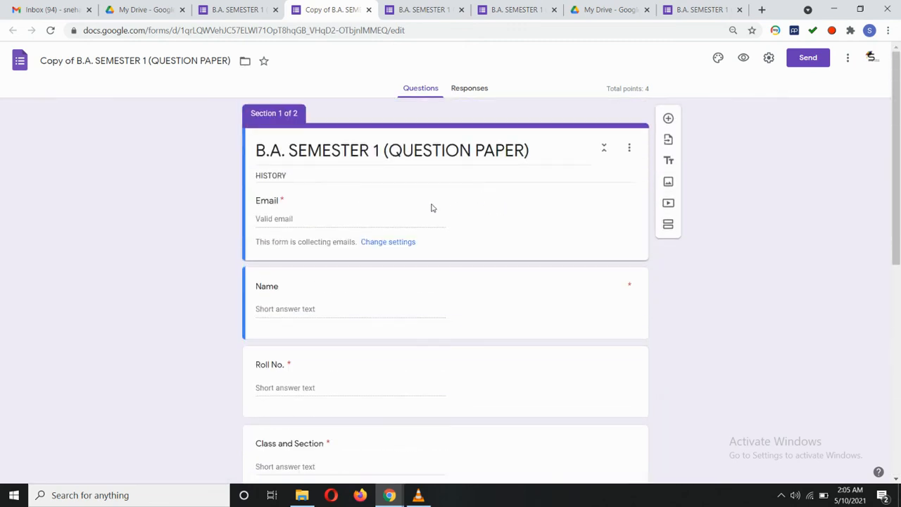
left_click(236, 9)
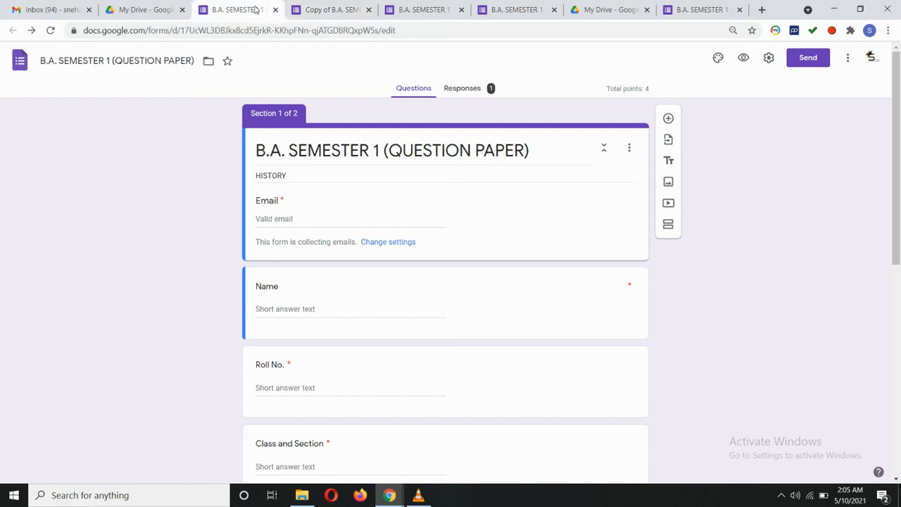
left_click(163, 12)
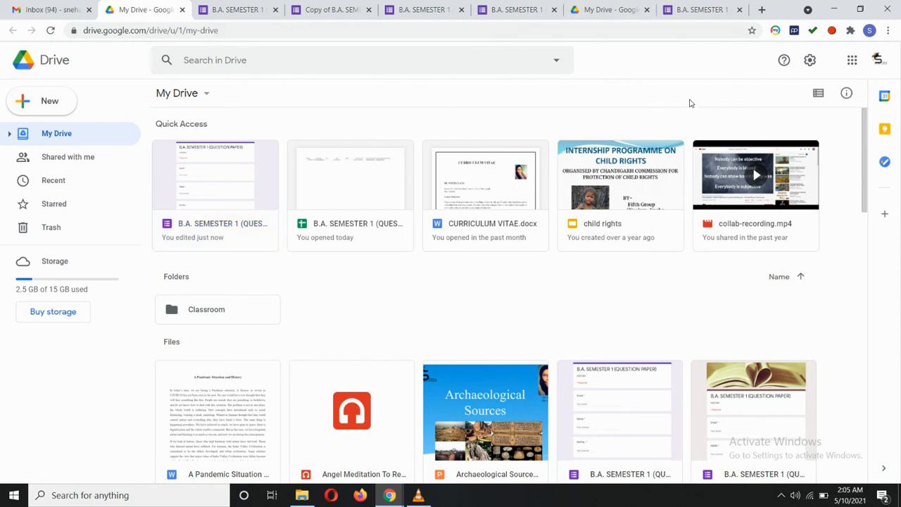
From the Gmail inbox, launch Google Drive through the Google apps launcher.
left_click(39, 10)
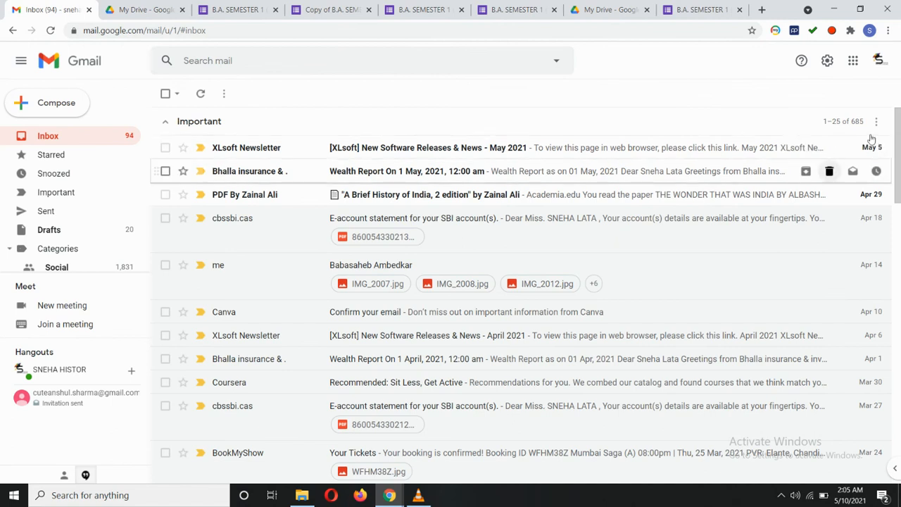
left_click(853, 61)
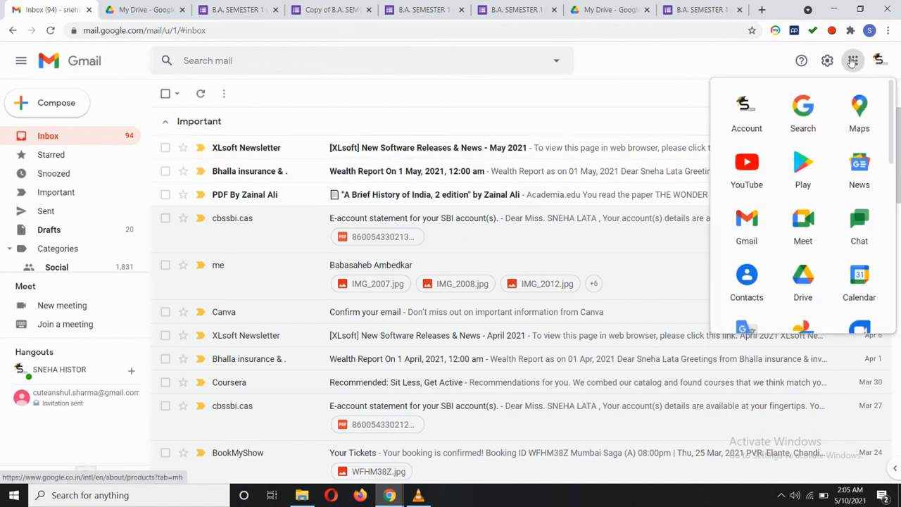
left_click(802, 279)
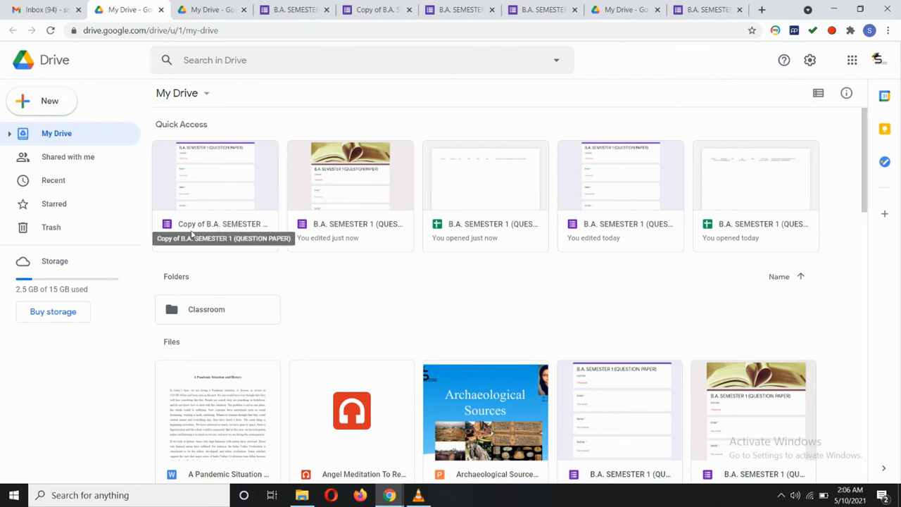
Open and close the form copy, then start sharing Copy of B.A. SEMESTER 1 (QUESTION PAPER).
double_click(229, 197)
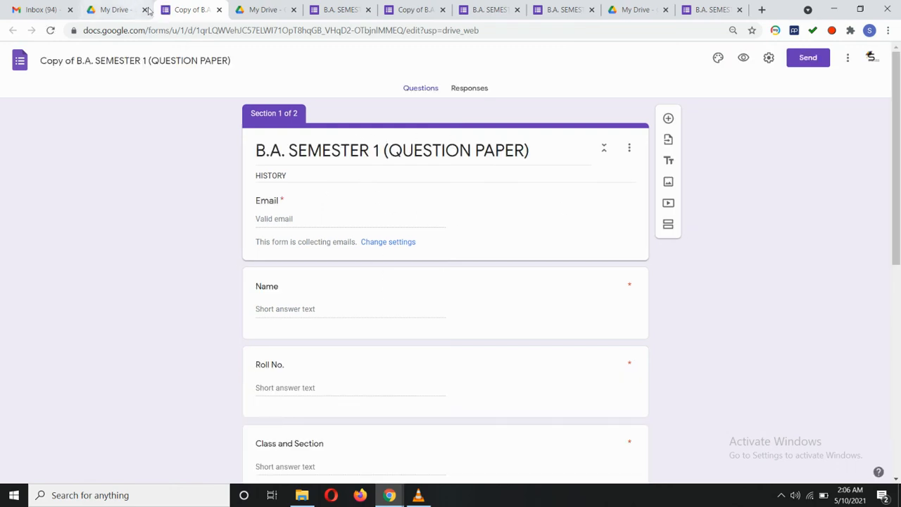
left_click(219, 10)
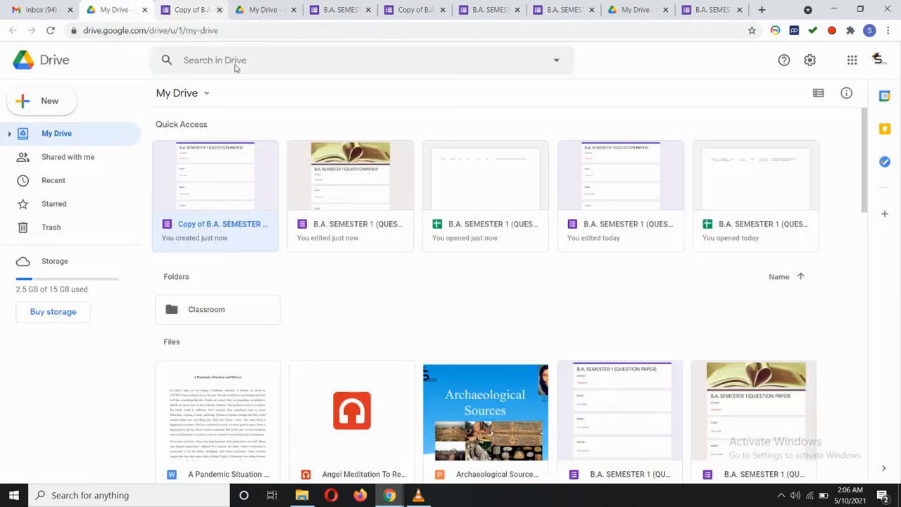
right_click(225, 238)
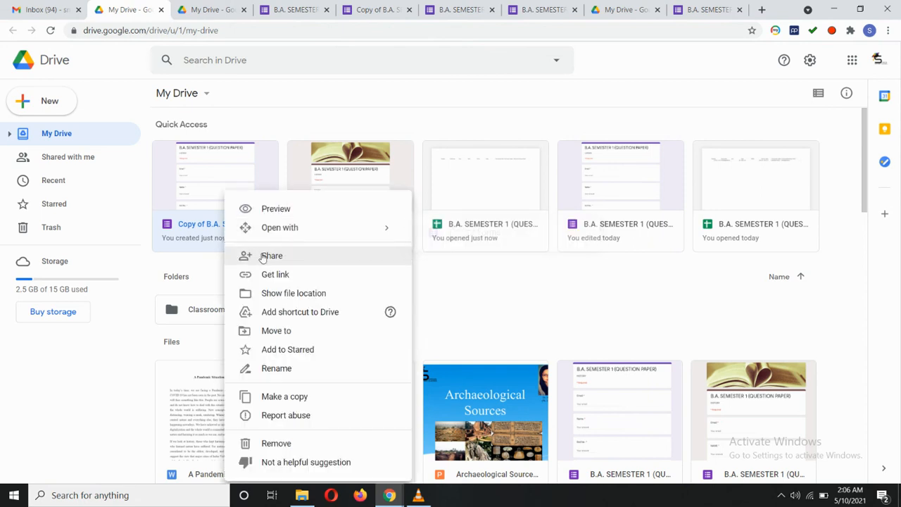
left_click(263, 258)
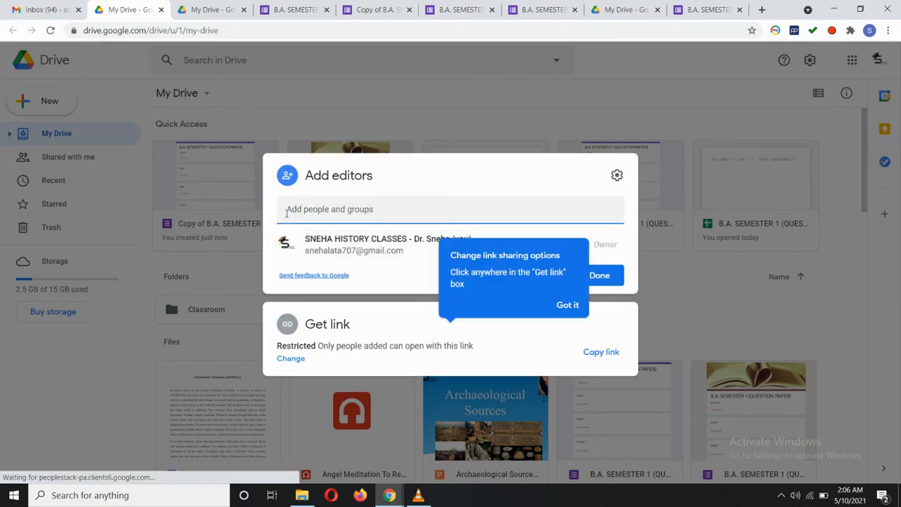
Add the collaborator as Editor, discard the unsent invitation, and return to the original form.
left_click(315, 211)
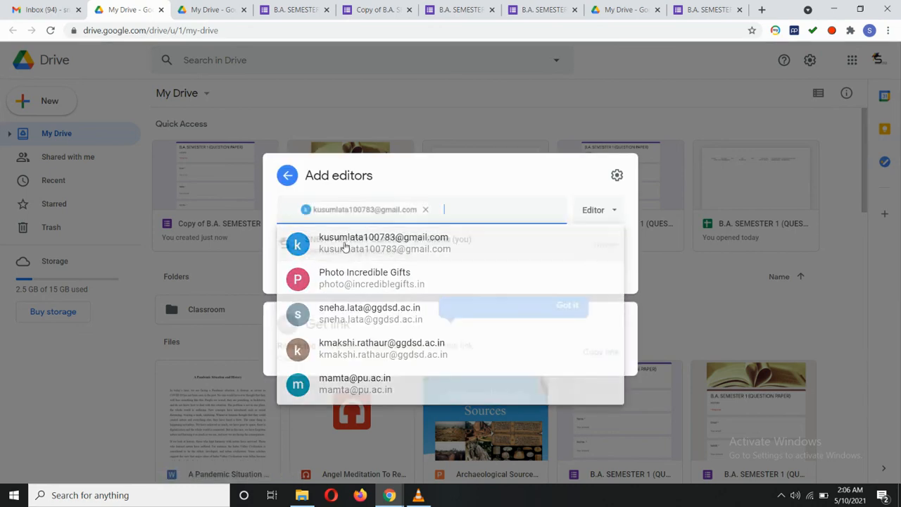
left_click(317, 248)
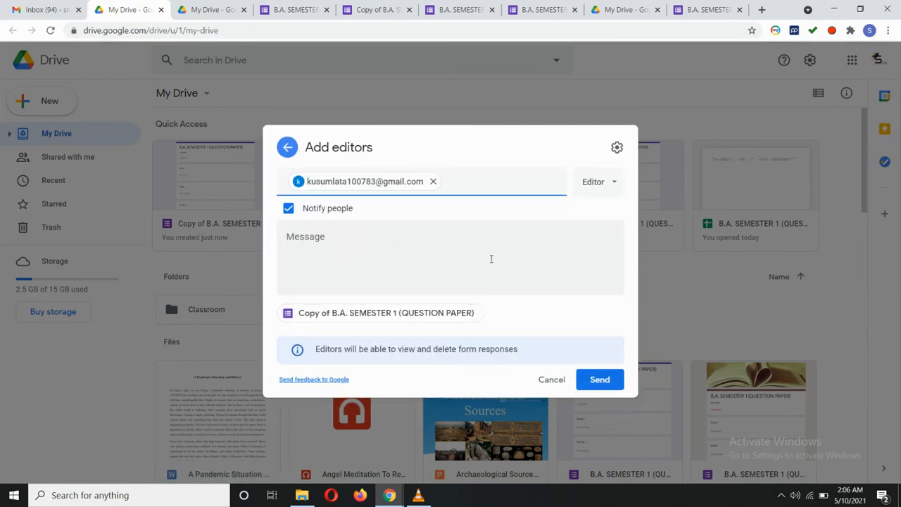
left_click(610, 182)
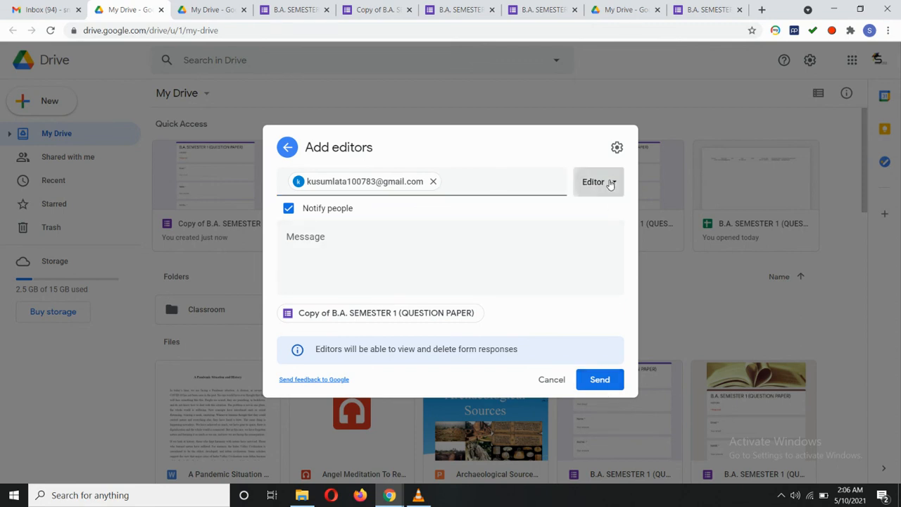
left_click(610, 182)
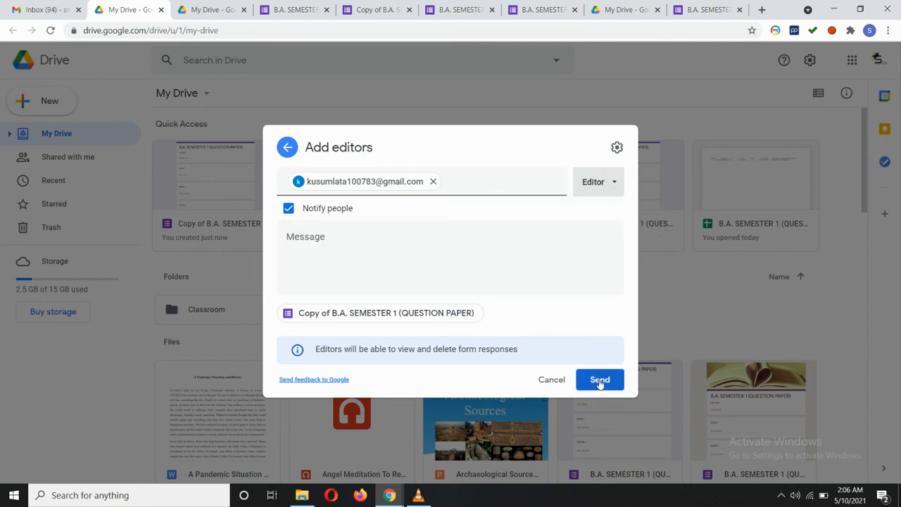
left_click(625, 91)
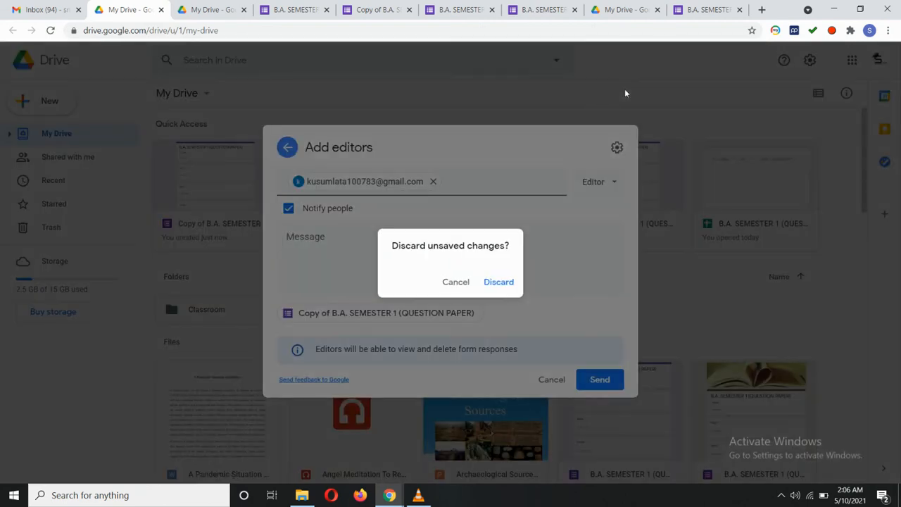
left_click(492, 281)
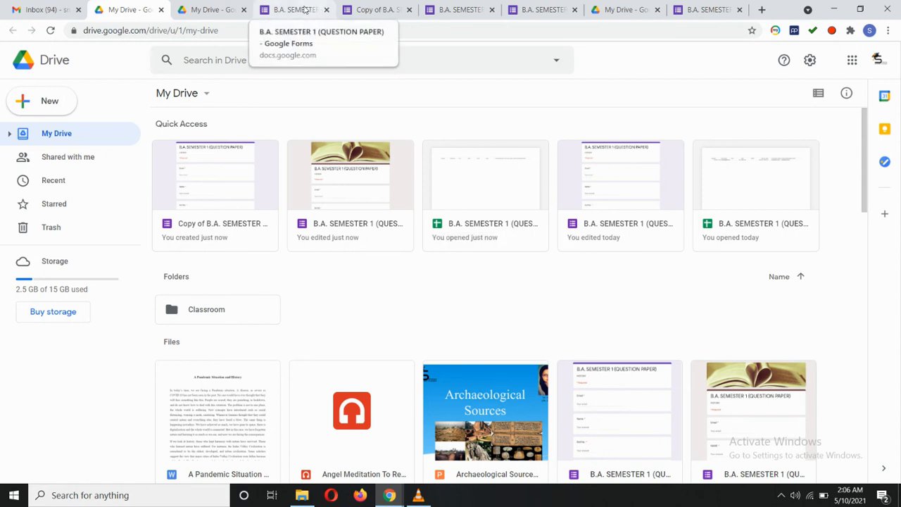
left_click(308, 10)
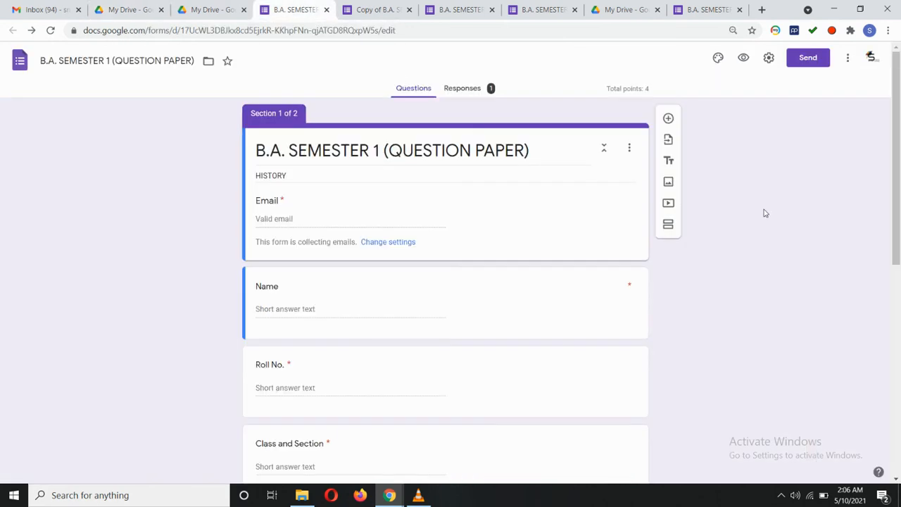